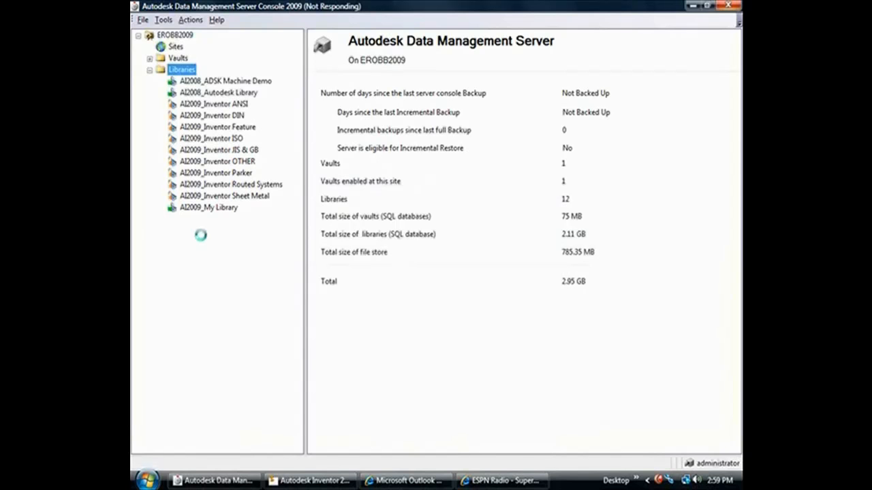
In Autodesk Inventor, create a Content Center library with the display name Editable Pipe for the active Projects project.
left_click(590, 217)
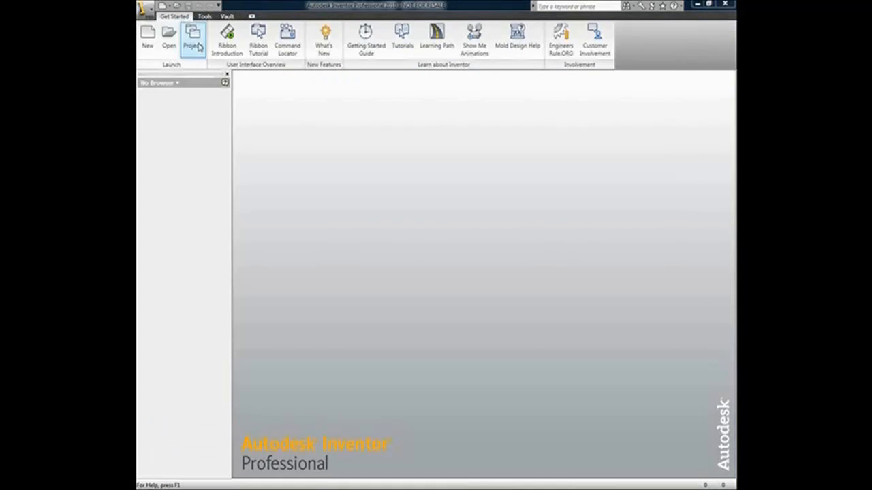
left_click(192, 41)
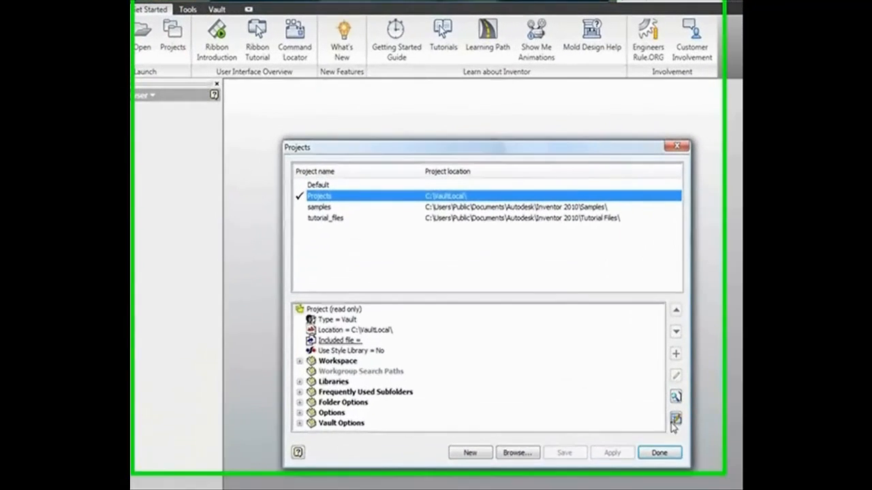
left_click(675, 421)
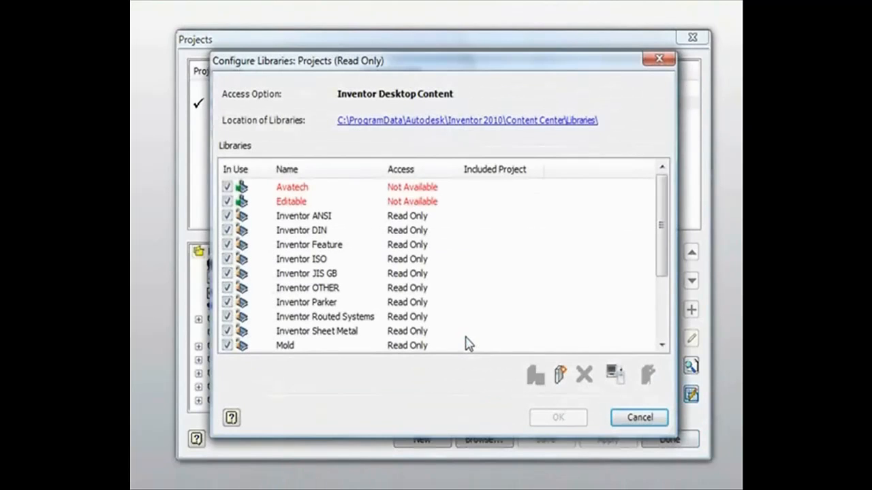
left_click(560, 374)
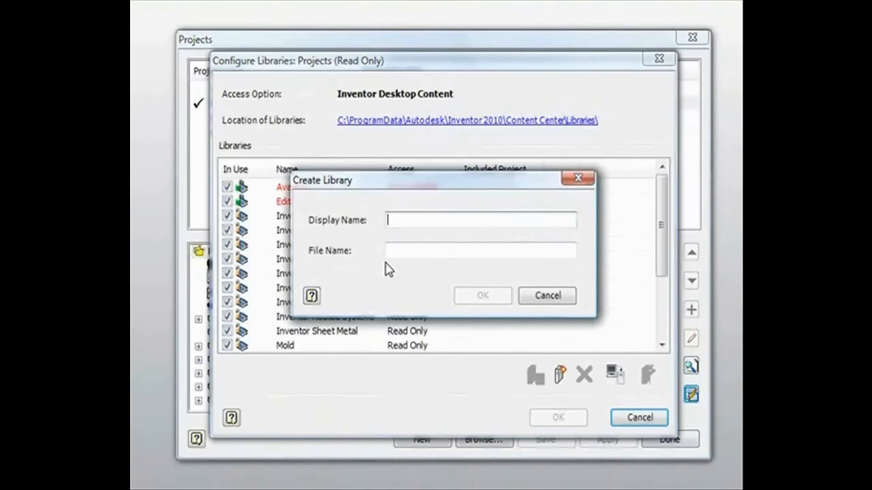
type("Editable Pipe")
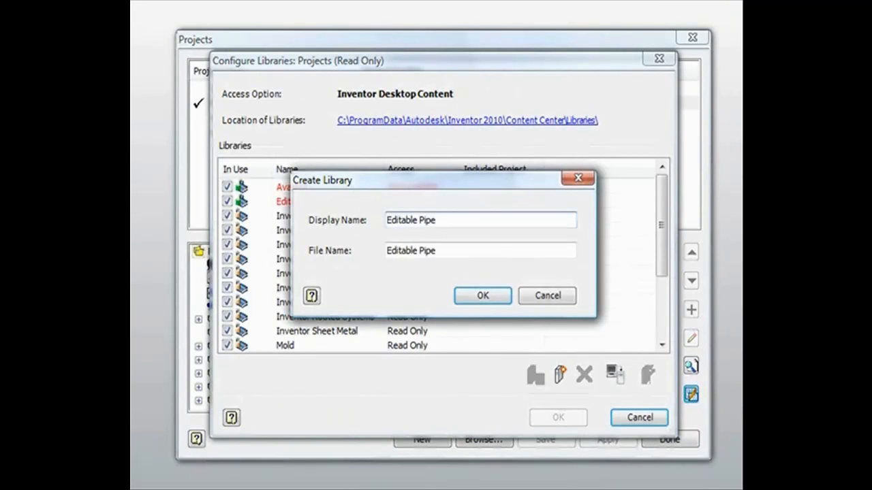
left_click(484, 295)
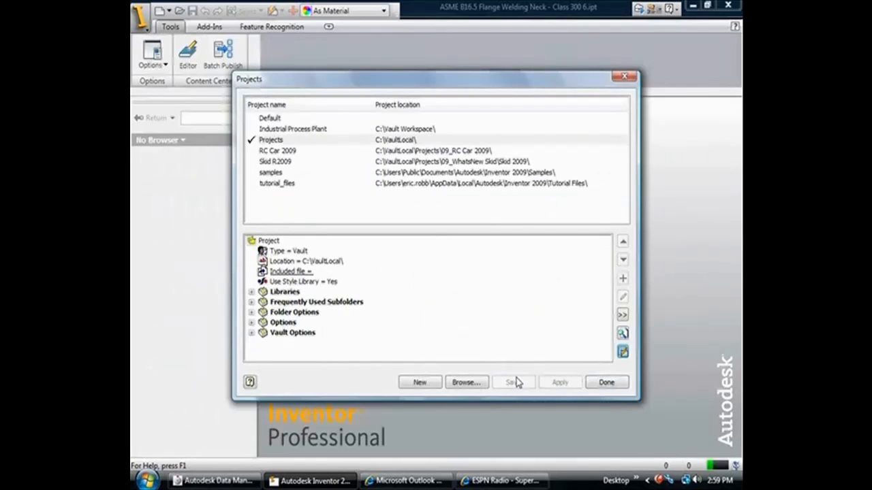
Close the project settings, then create a new assembly and save it as Assembly1.iam.
left_click(605, 380)
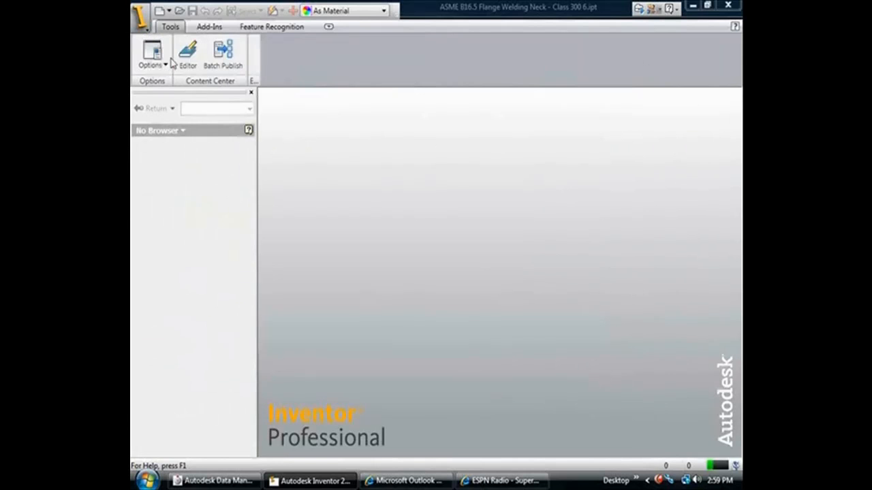
left_click(168, 11)
left_click(182, 32)
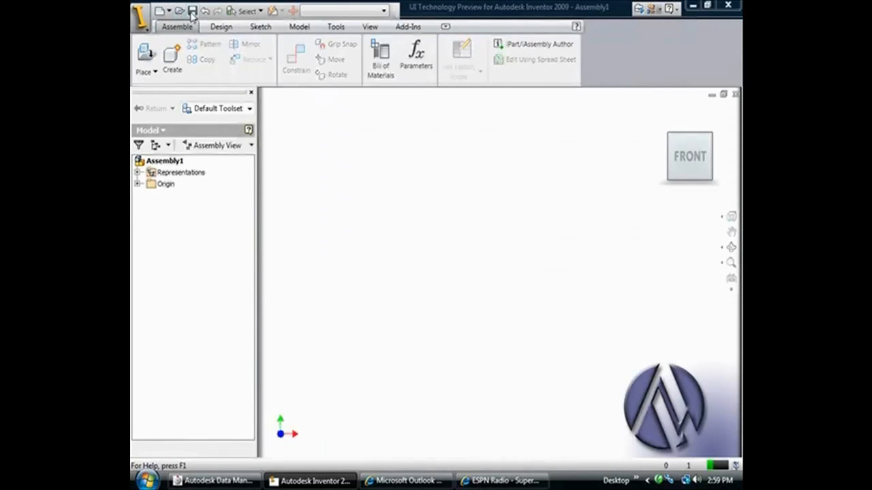
left_click(192, 11)
left_click(641, 405)
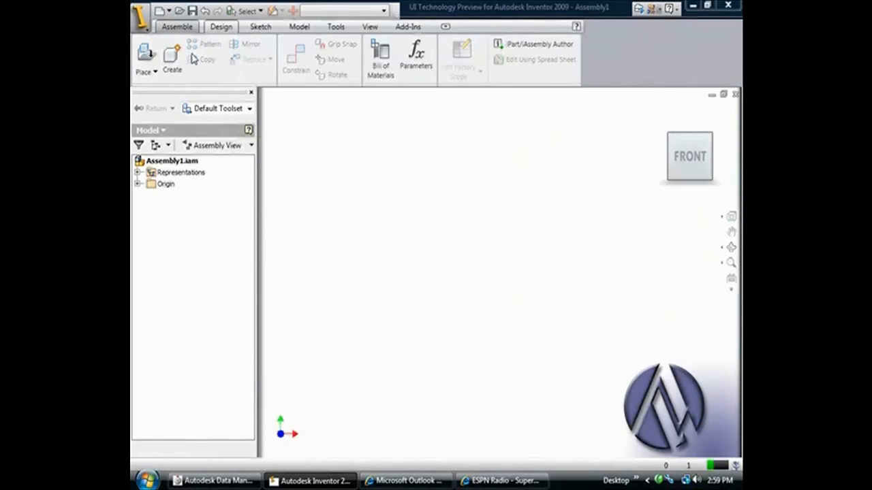
Create a pipe run in the new assembly, accepting the proposed file names.
left_click(221, 26)
left_click(185, 63)
left_click(587, 266)
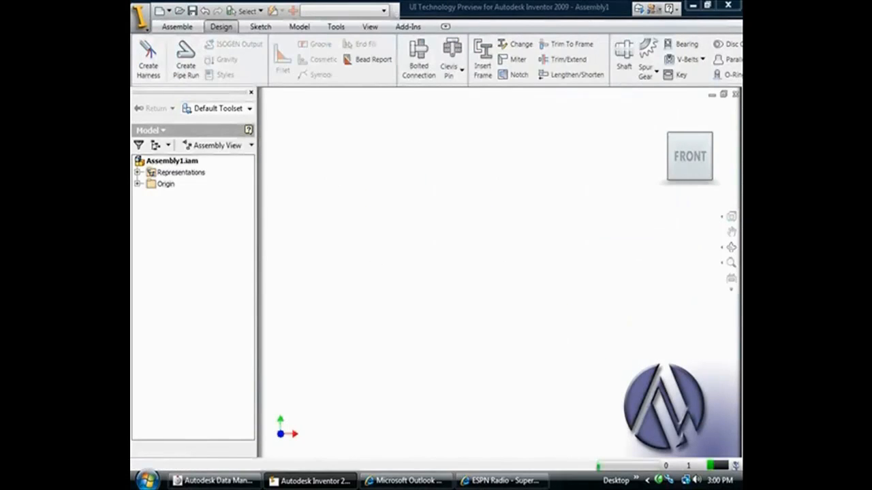
Make the rigid pipe style ASTM A 53/A 53M - Butt Welded/Flanged Steel Pipe the active tube and pipe style.
left_click(310, 60)
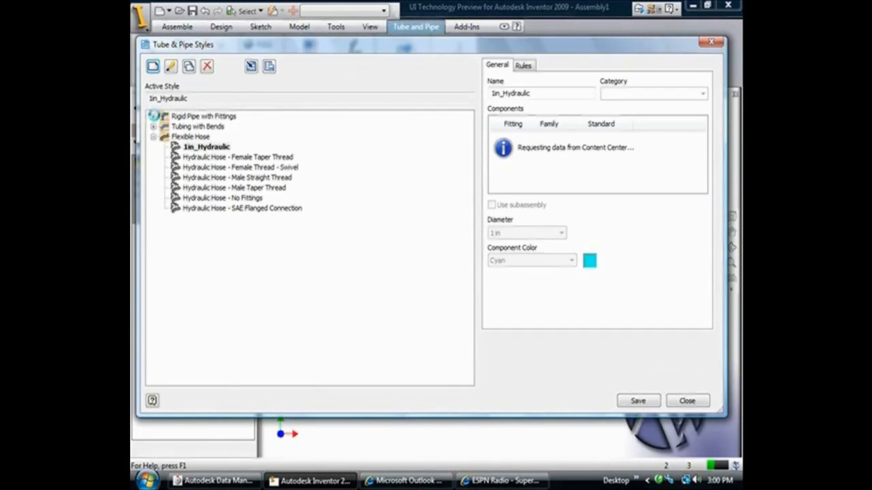
left_click(153, 116)
left_click(275, 147)
right_click(278, 147)
left_click(303, 202)
right_click(295, 147)
left_click(320, 156)
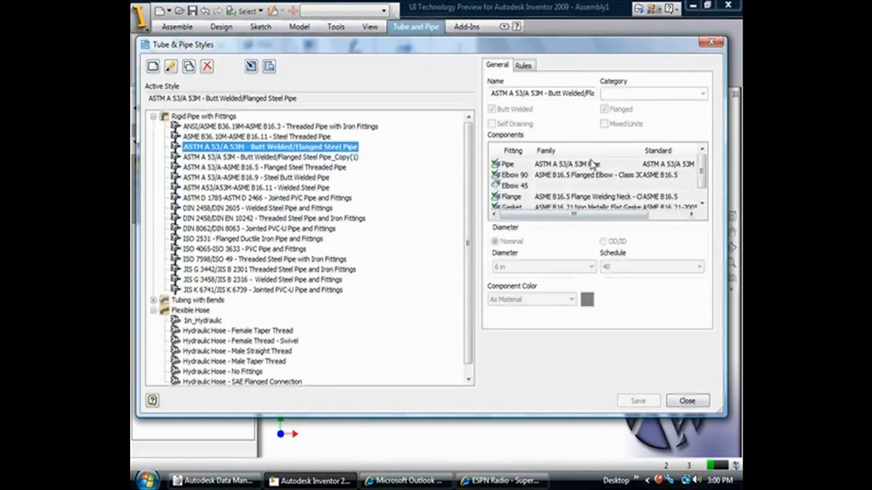
left_click(687, 401)
Start a new pipe route at the assembly's origin center point and lay out three zigzag segments of 60 in each.
left_click(154, 62)
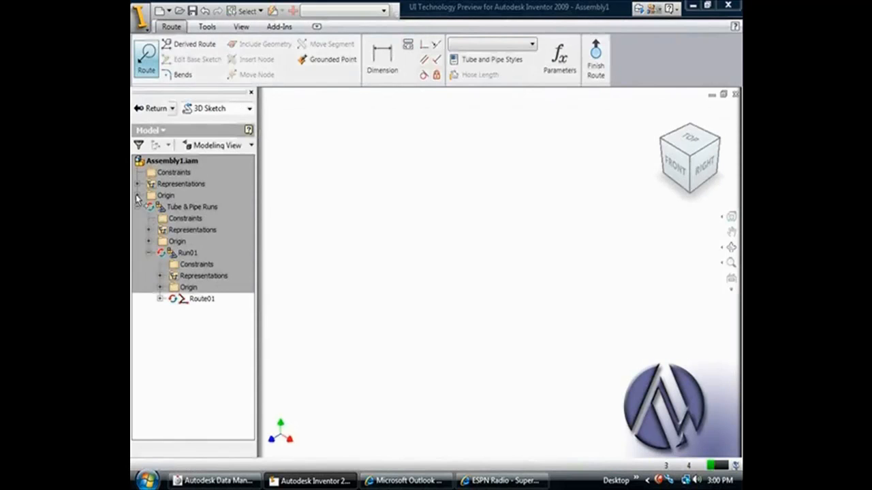
left_click(137, 195)
left_click(185, 276)
right_click(412, 274)
left_click(448, 299)
type("60")
key("Return")
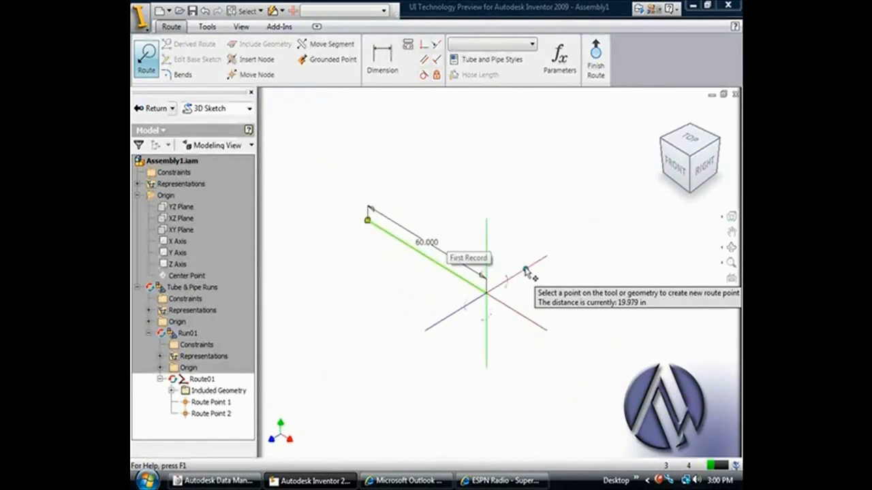
type("60")
key("Return")
type("60")
key("Return")
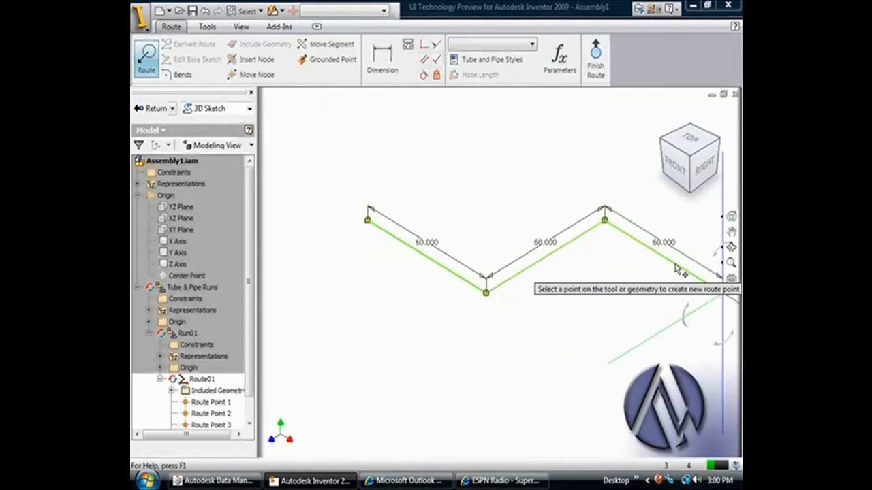
Finish the route and populate it with the flanged pipe and elbow components.
right_click(451, 198)
left_click(466, 207)
right_click(460, 203)
left_click(482, 223)
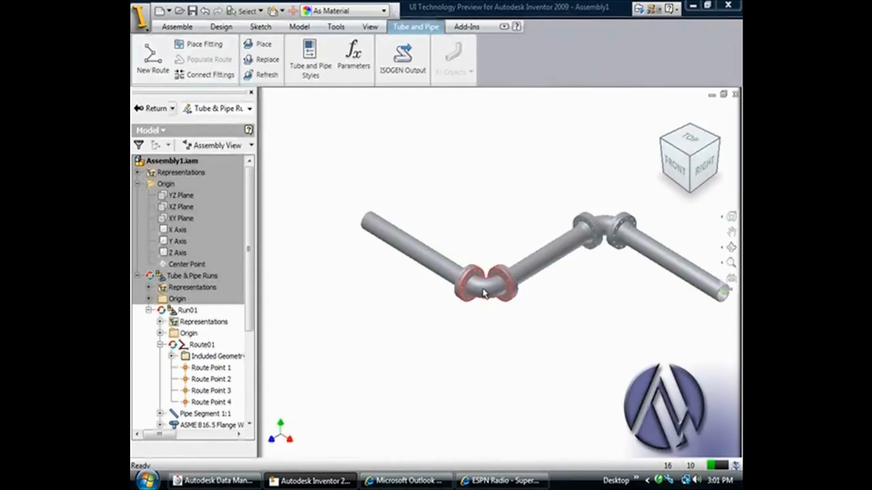
Open the run's flanged elbow part and try to save a copy of it in the project workspace as 90_36in.
right_click(484, 292)
left_click(503, 201)
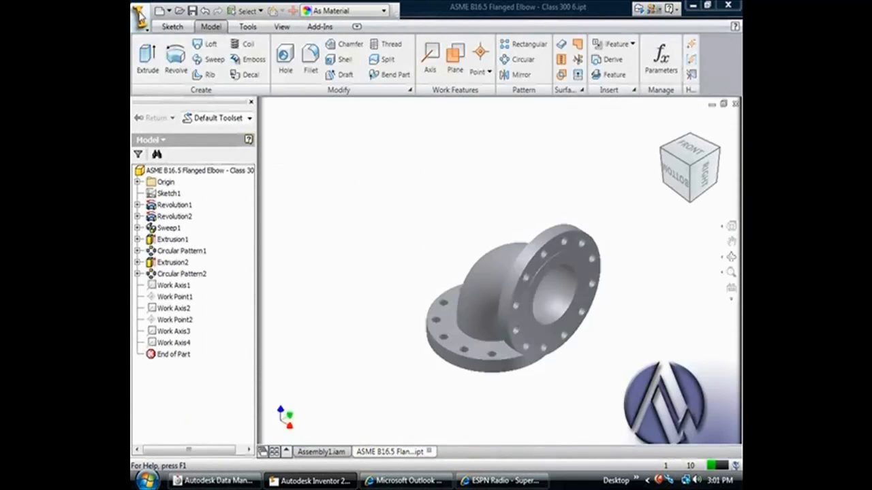
left_click(139, 15)
mouse_move(186, 99)
left_click(297, 62)
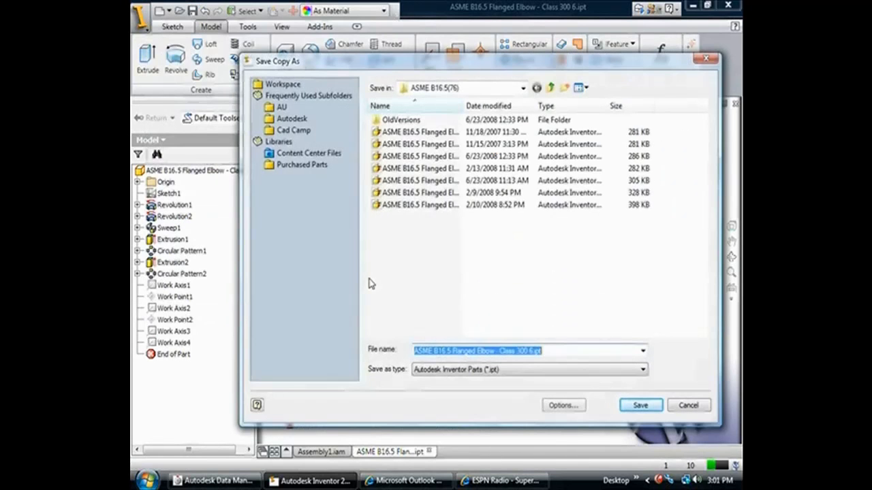
left_click(283, 84)
left_click(563, 354)
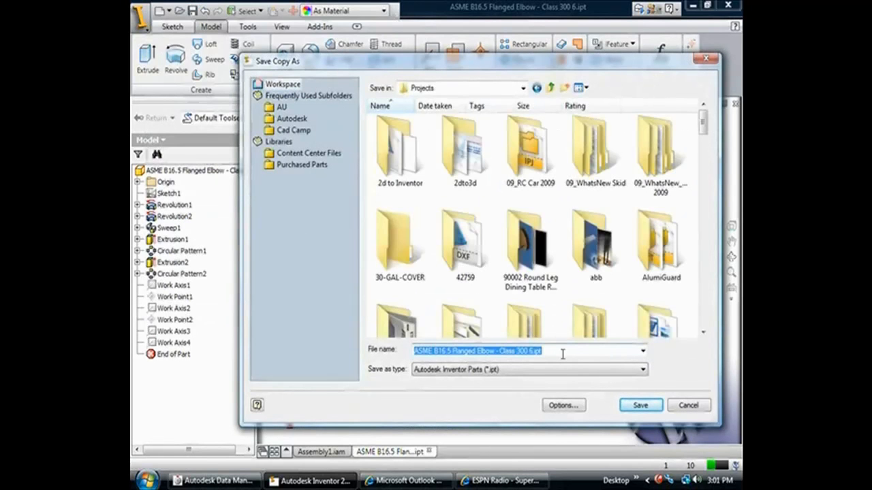
key("BackSpace")
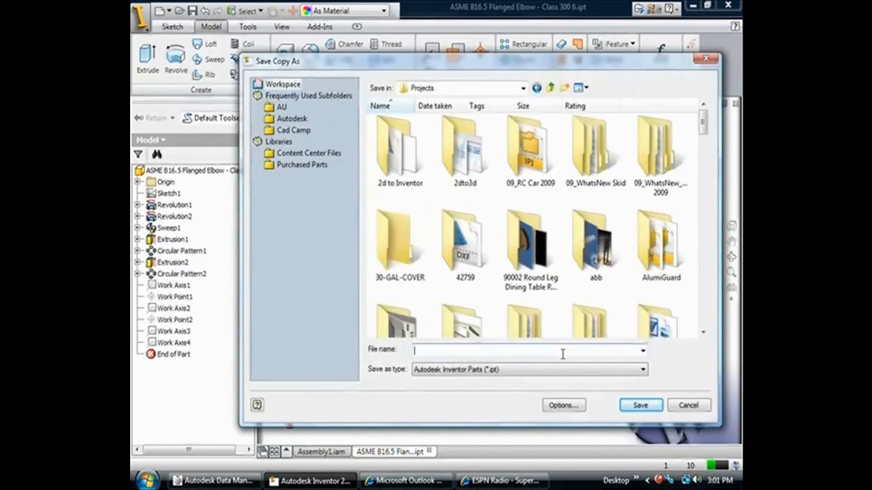
type("90_36")
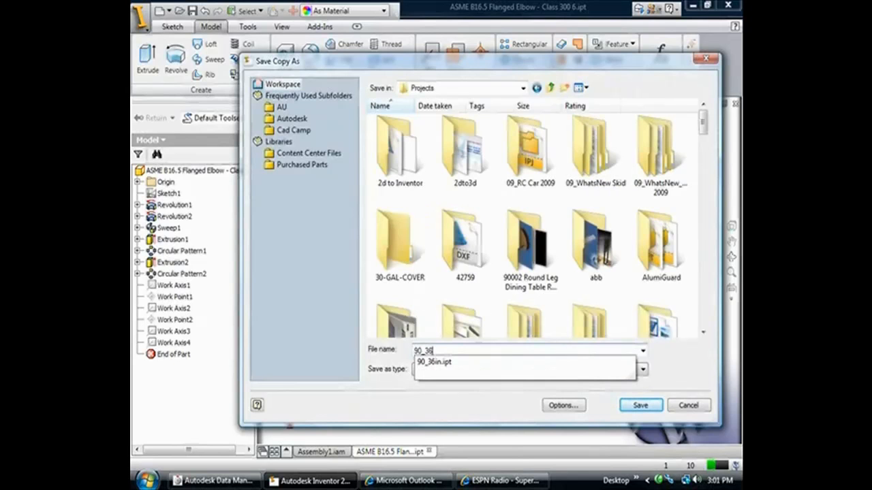
left_click(696, 360)
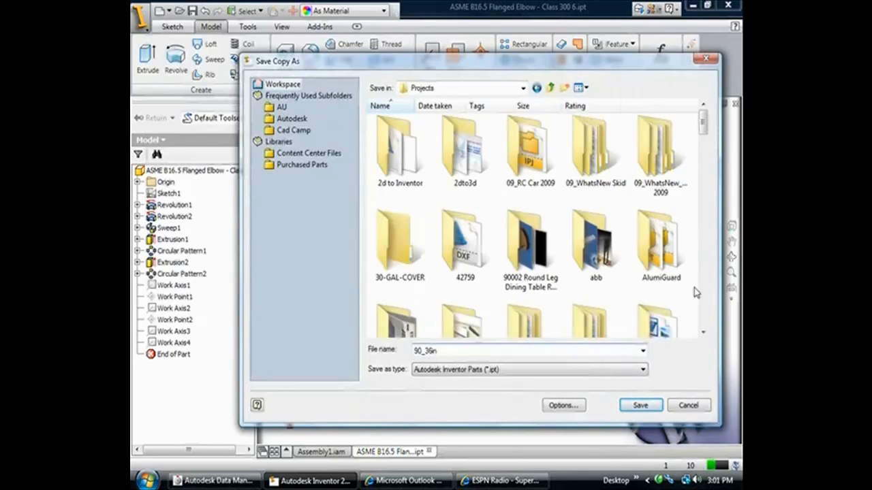
left_click(706, 60)
left_click(735, 105)
left_click(389, 265)
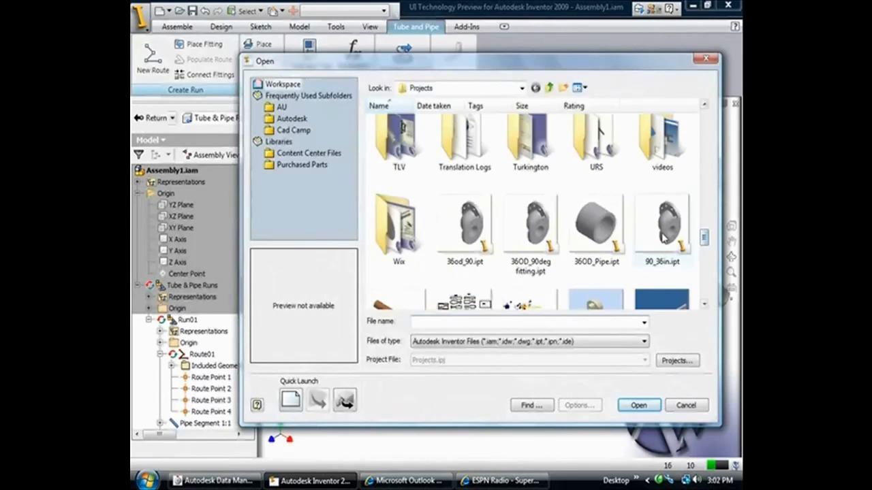
Open the existing parts 90_36in.ipt, Flange_36.ipt, Gasket_36.ipt and Pipe_36.ipt together from the workspace.
left_click(665, 233)
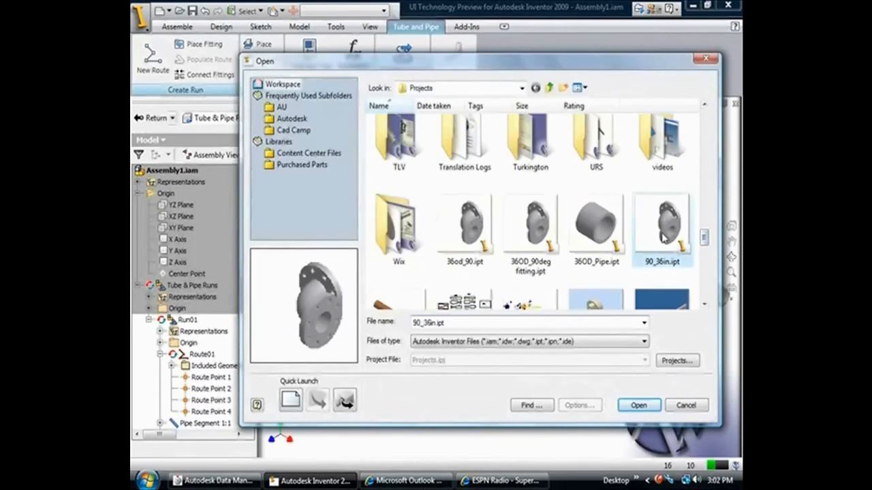
left_click_drag(705, 244, 705, 294)
left_click(660, 151, "ctrl")
left_click(406, 227, "ctrl")
left_click(530, 174, "ctrl")
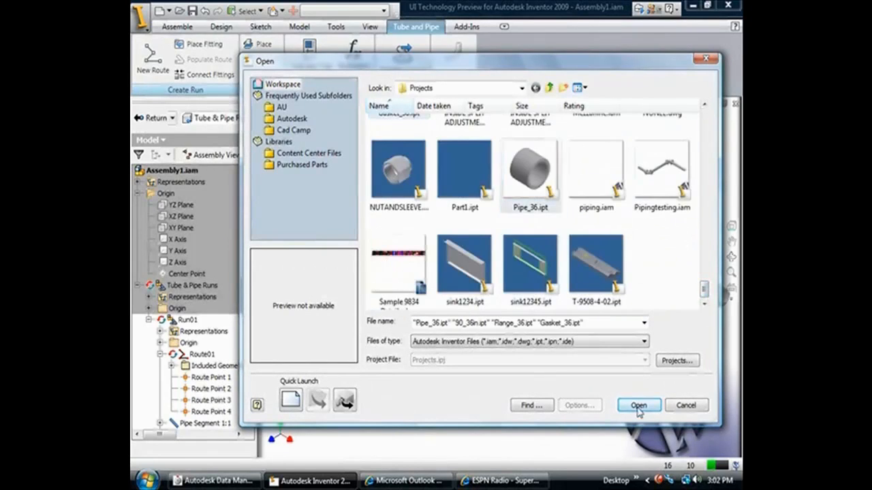
left_click(638, 405)
Open Sketch1 of the 90_36in elbow, examine the parameter-driven flange dimensions, and exit the sketch.
right_click(168, 193)
left_click(186, 238)
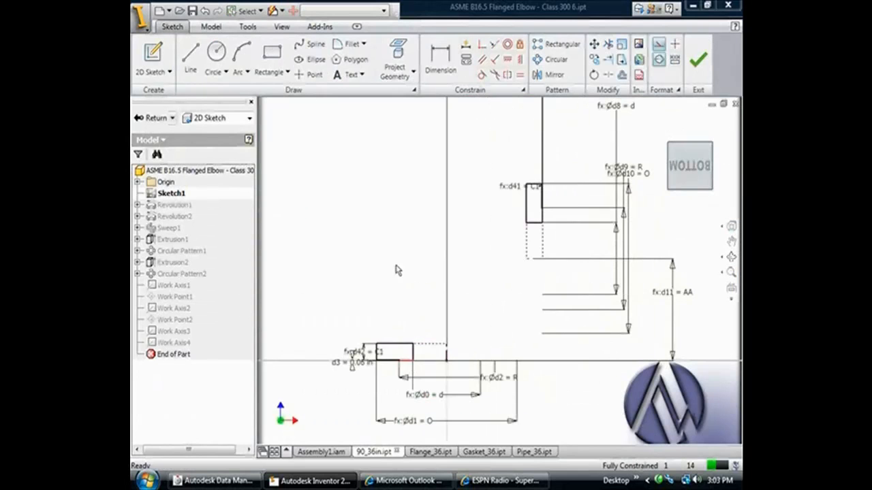
left_click(436, 399)
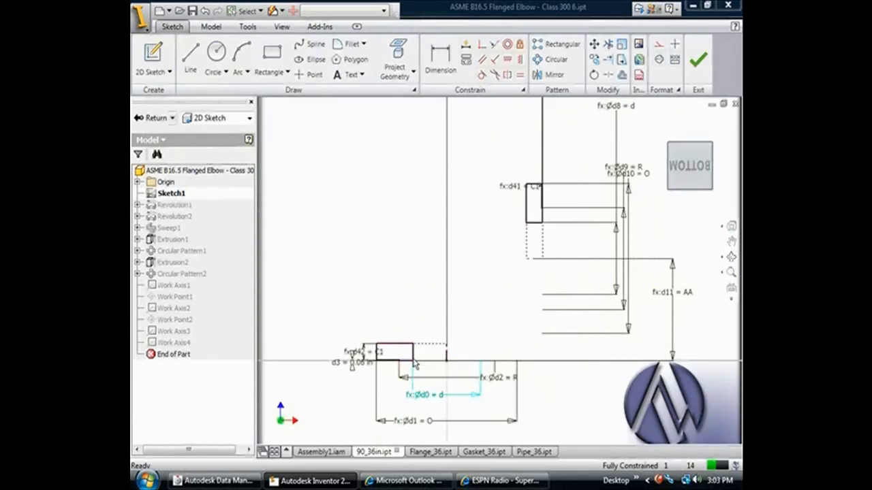
scroll(407, 379, "up", 5)
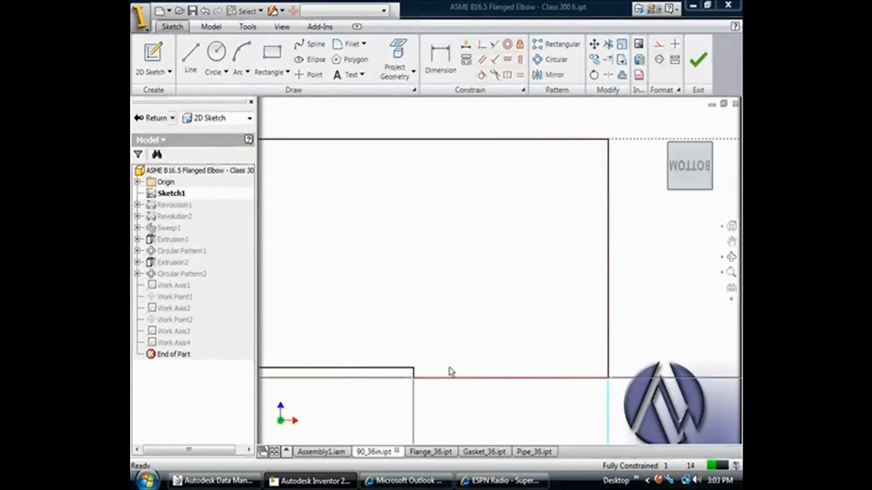
scroll(534, 285, "down", 6)
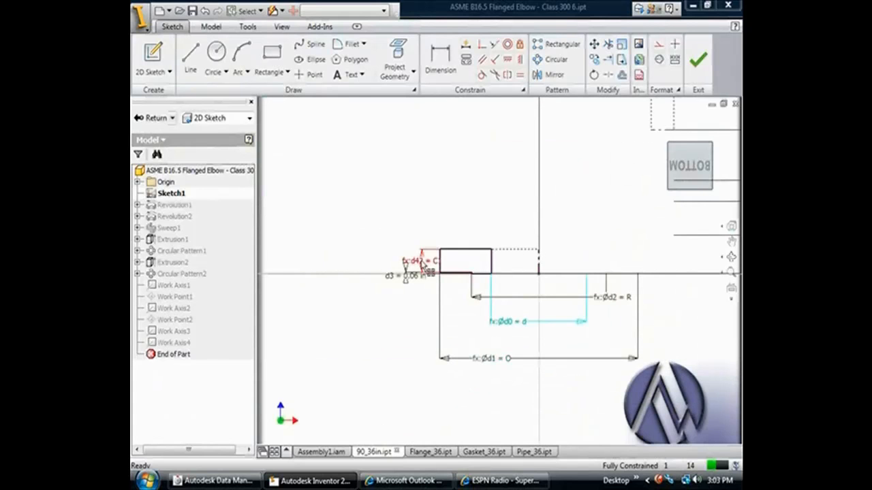
middle_click_drag(521, 180, 405, 214)
right_click(405, 214)
left_click(429, 254)
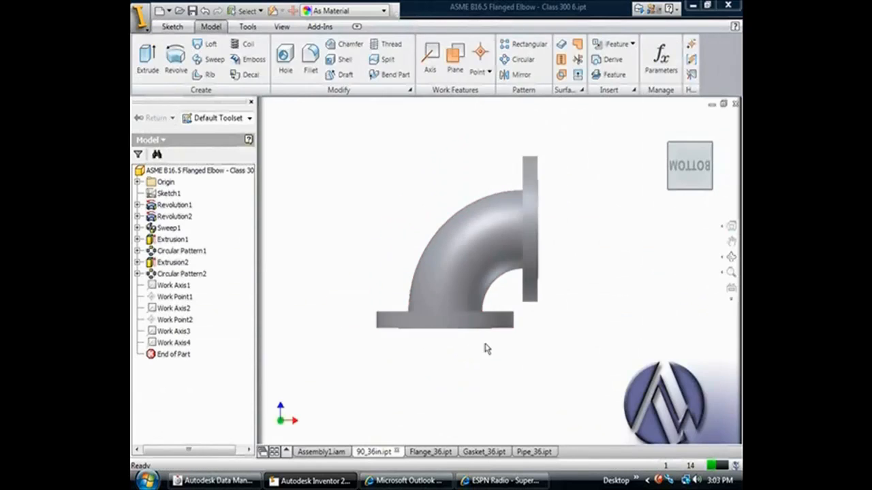
Set the elbow's parameters to 36 in flange inside diameter d, 1 in wall thickness t, 2.5 in flange thickness C1 and 44 in outside diameter O.
left_click(661, 60)
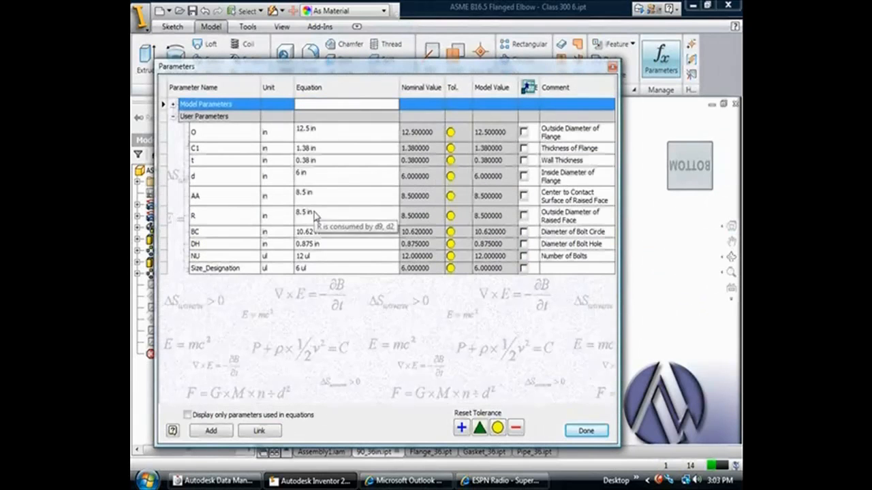
left_click(307, 176)
type("36")
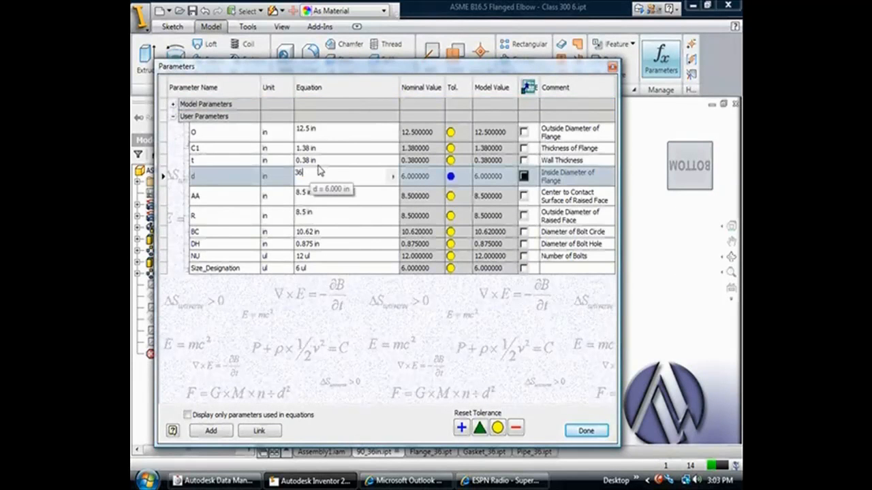
left_click(317, 160)
type("1")
left_click(320, 148)
type("2.2")
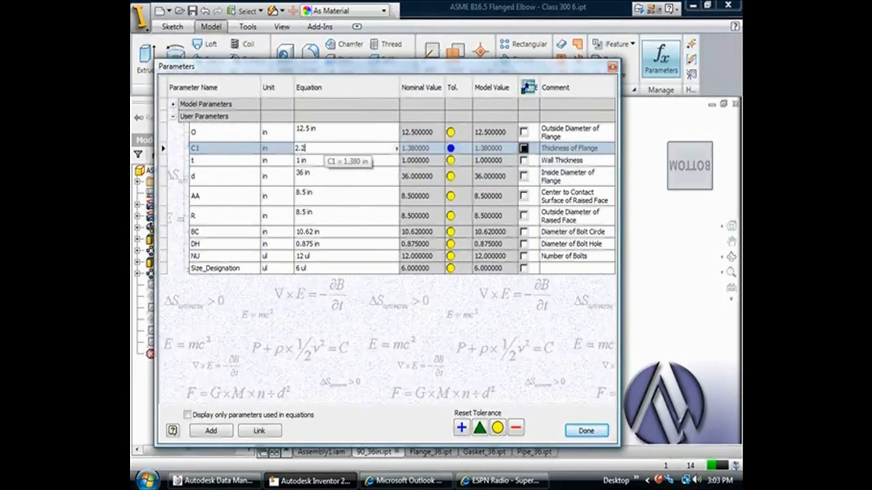
left_click(324, 133)
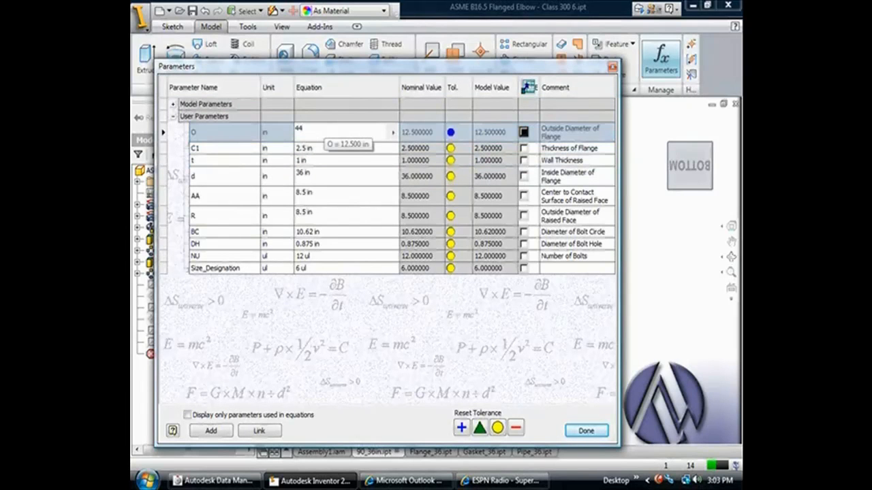
type("44")
key("Return")
Set the raised-face outside diameter R to 40 in, center-to-face distance AA to 40.5 in and bolt circle diameter BC to 41.5 in.
left_click(310, 194)
type("38.5")
left_click(317, 214)
type("40")
left_click(325, 197)
type("40.5")
left_click(328, 231)
type("41.5")
Set the bolt hole diameter DH to 1.25 in, the number of bolts NU to 36 and Size_Designation to 36.
left_click(325, 243)
type("1.25")
left_click(320, 256)
type("36")
left_click(312, 269)
type("36")
key("Return")
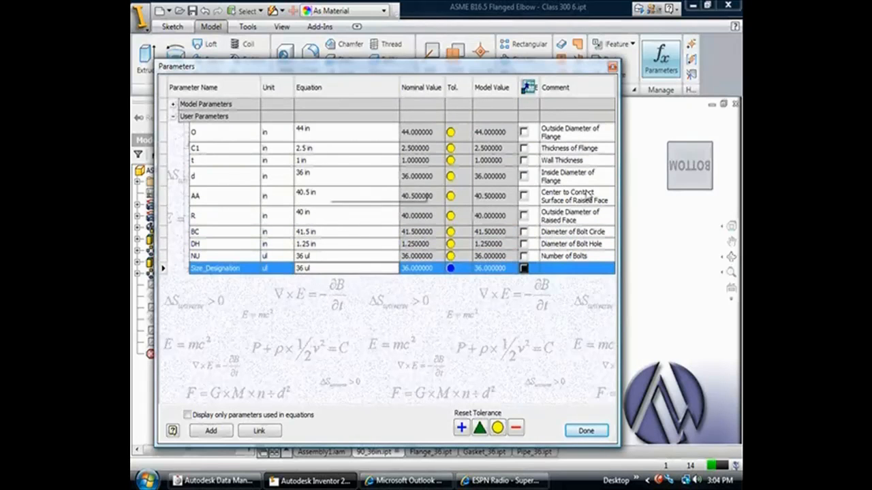
Finish the parameter edits, rebuild the elbow with the new values, and inspect the resized part and its flange bolt holes.
left_click(586, 430)
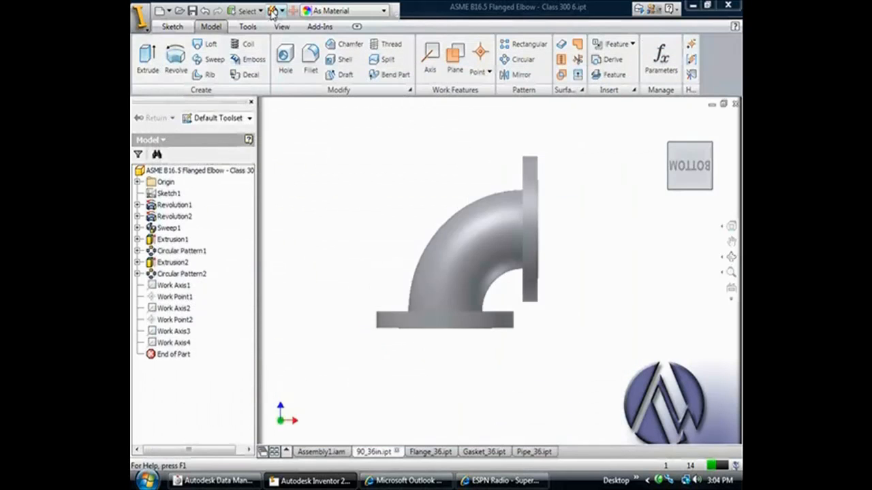
left_click(273, 11)
scroll(466, 323, "up", 6)
key("F4")
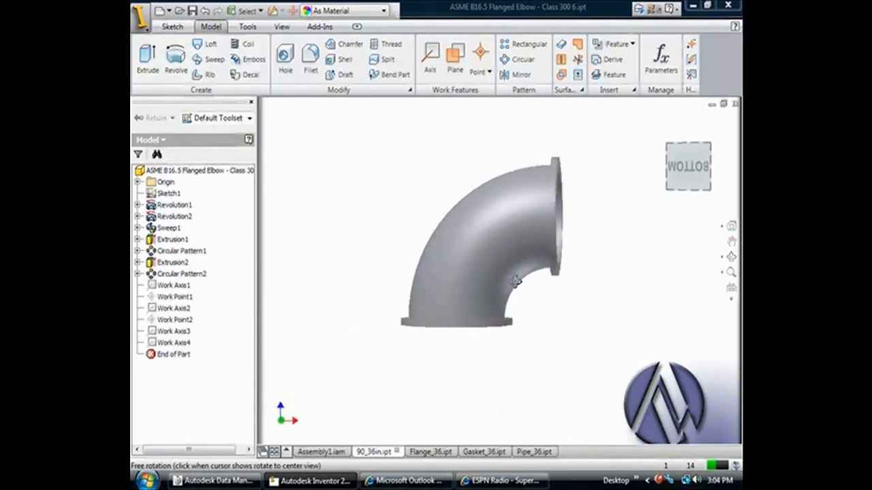
left_click_drag(529, 277, 488, 300)
scroll(561, 145, "down", 5)
scroll(511, 181, "up", 5)
scroll(408, 275, "down", 2)
scroll(625, 255, "up", 3)
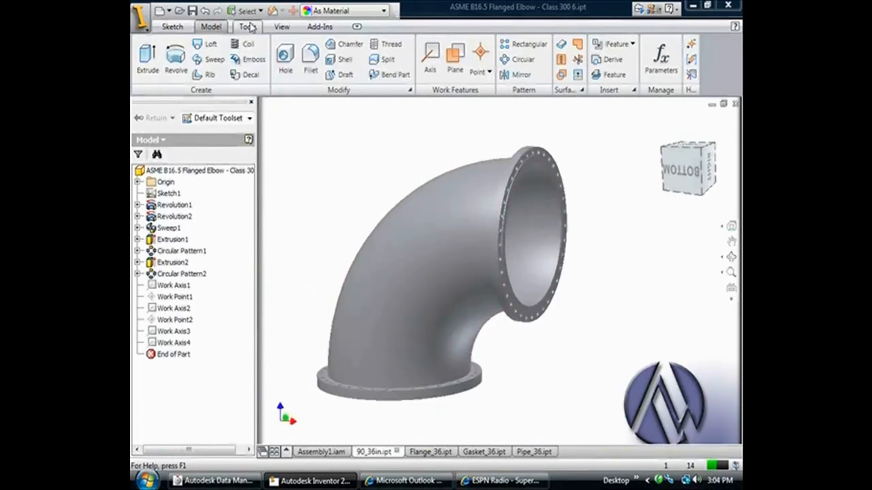
Author the part as a tube and pipe elbow with flanged ends, setting the nominal size to 36 on connections 1 and 2.
left_click(547, 70)
left_click(562, 127)
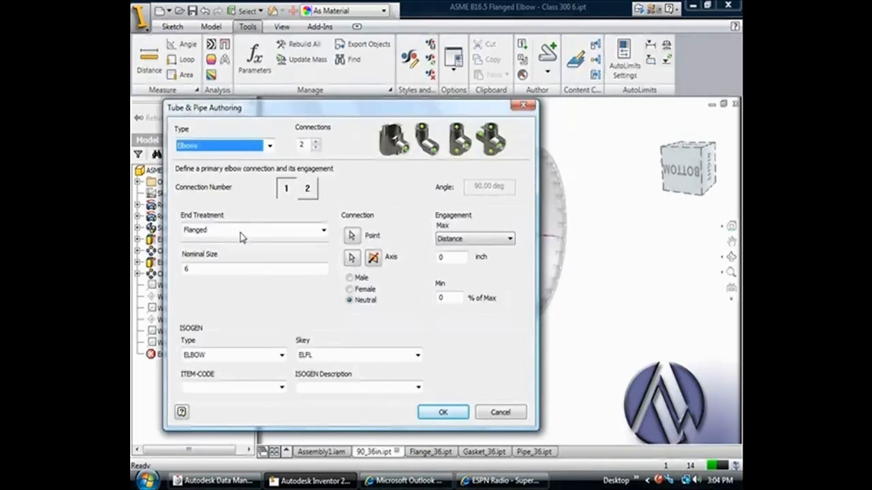
left_click_drag(361, 110, 331, 25)
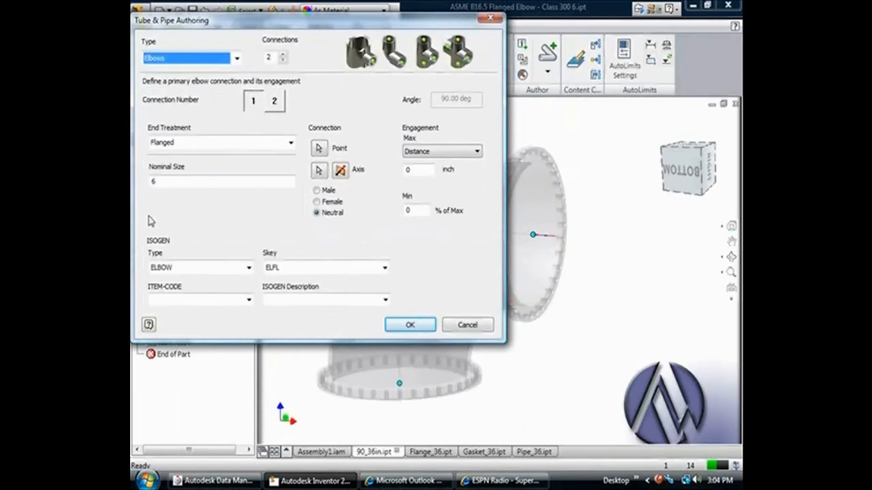
left_click_drag(169, 182, 131, 179)
left_click(252, 106)
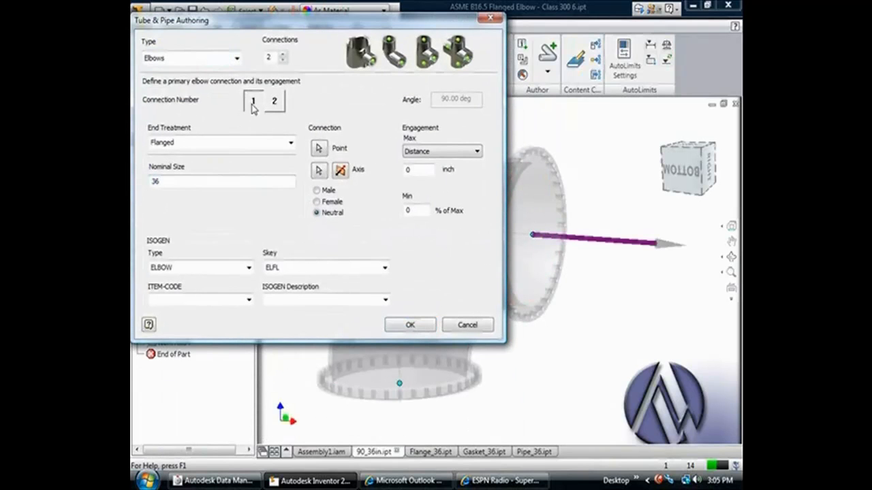
left_click(279, 102)
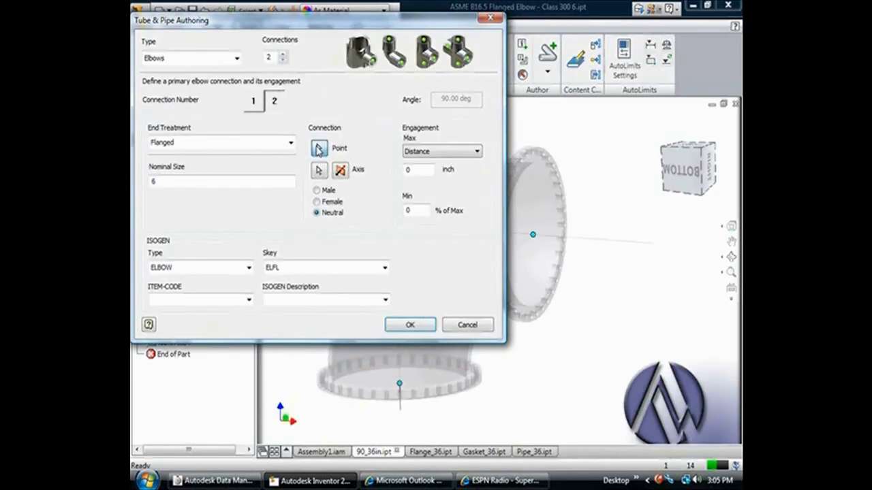
left_click_drag(172, 183, 132, 178)
type("36")
left_click(275, 103)
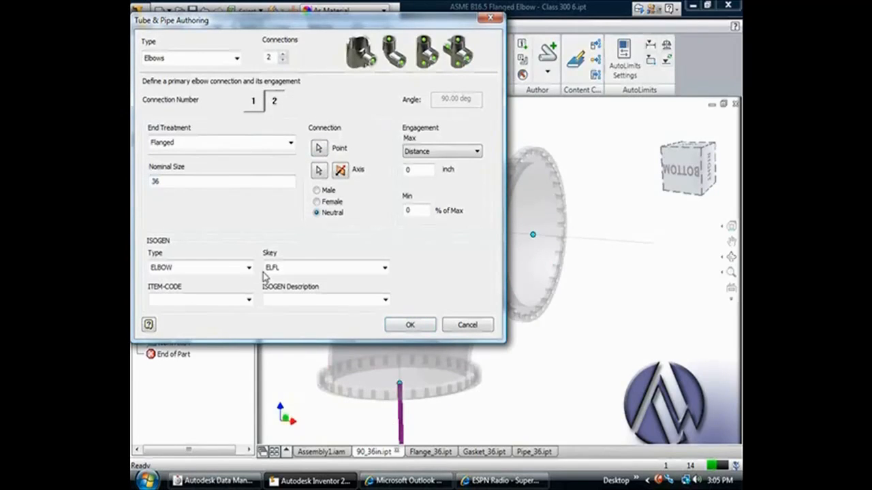
left_click(412, 325)
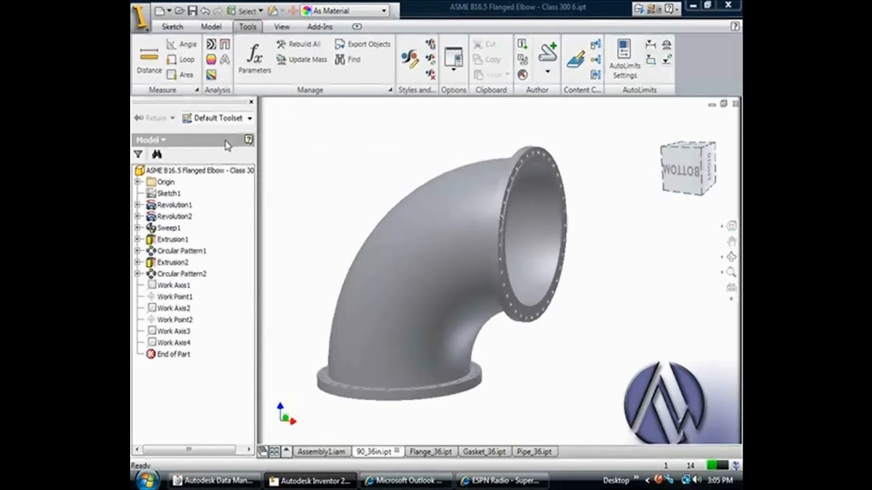
left_click(549, 282)
Start publishing the elbow to the Editable library in English and define its family key column.
left_click(595, 71)
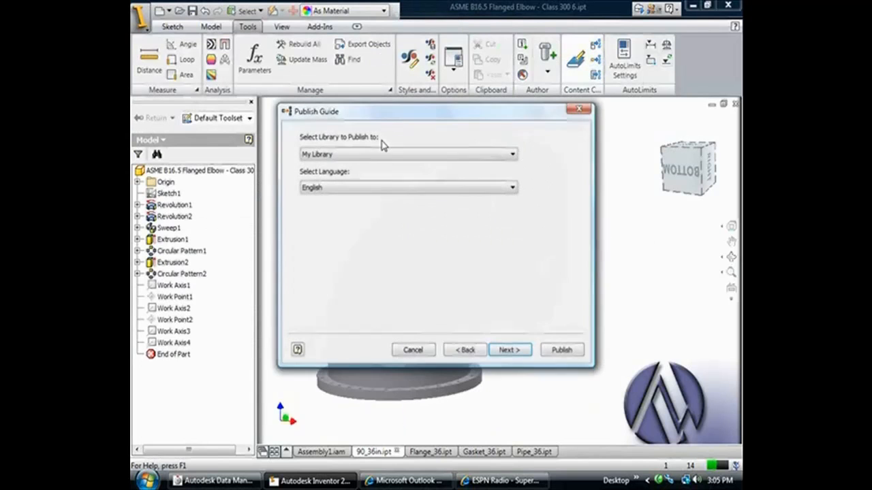
left_click(334, 154)
left_click(333, 177)
left_click(509, 349)
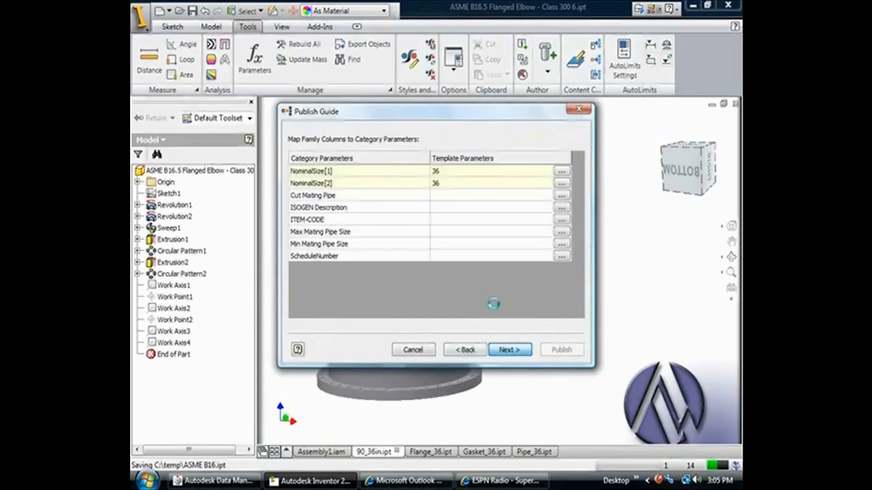
key("Return")
left_click(316, 184)
left_click(428, 220)
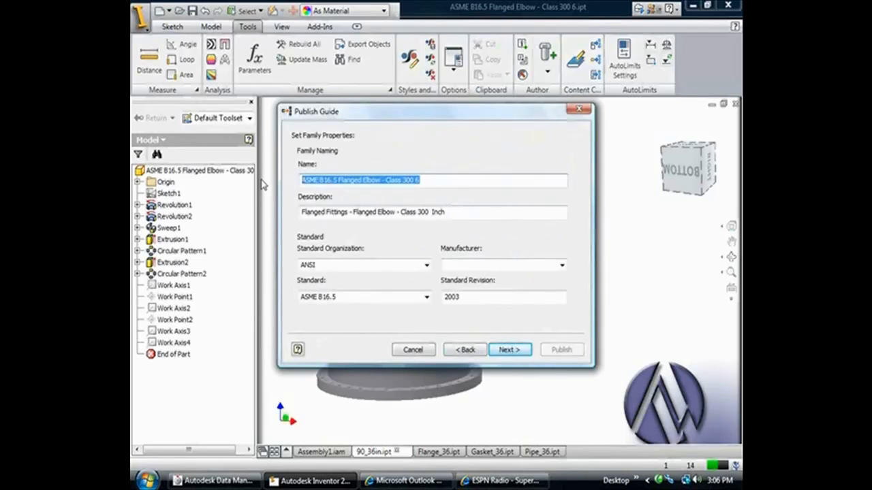
Set the elbow family's name and description to 36inch_90degree_elbow and publish the part.
type("36inch_90degree_elbow")
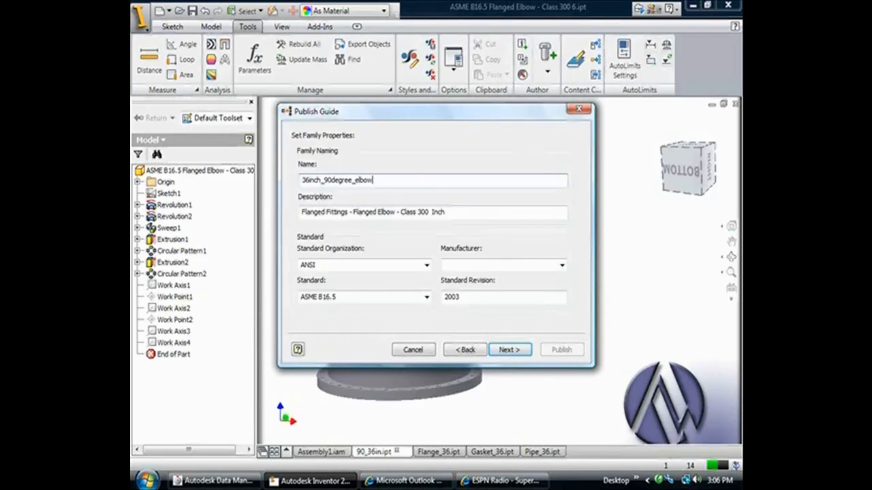
double_click(386, 182)
key("ctrl+c")
left_click(461, 214)
key("ctrl+a")
key("ctrl+v")
left_click(509, 350)
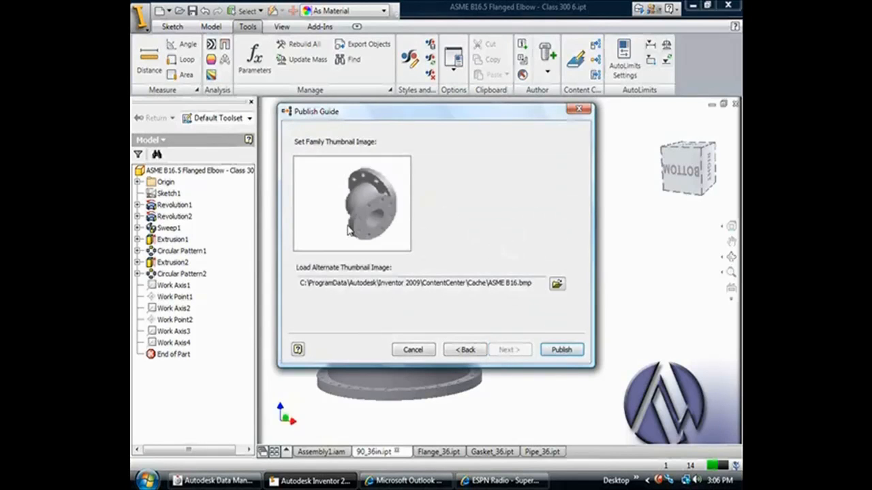
left_click(475, 278)
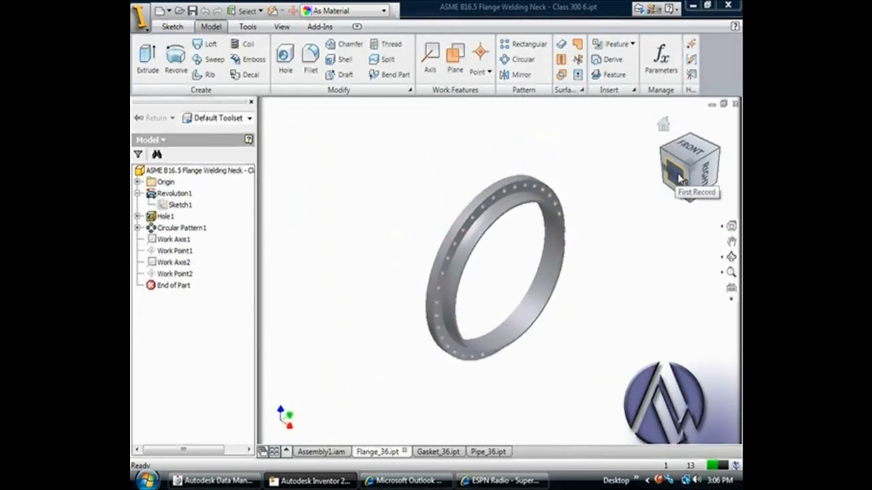
Examine the dimensions in Sketch1 of the Flange_36 part and its user parameters, and leave the sketch.
left_click(679, 178)
right_click(180, 205)
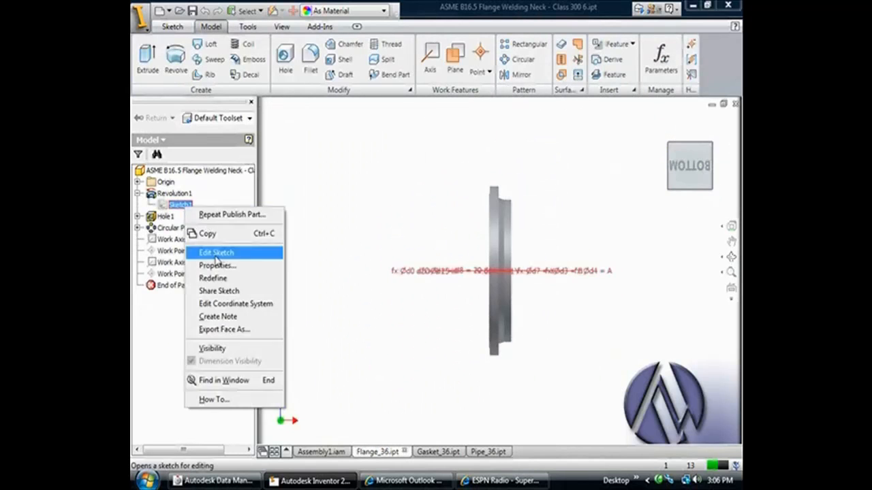
left_click(214, 252)
scroll(503, 212, "down", 1)
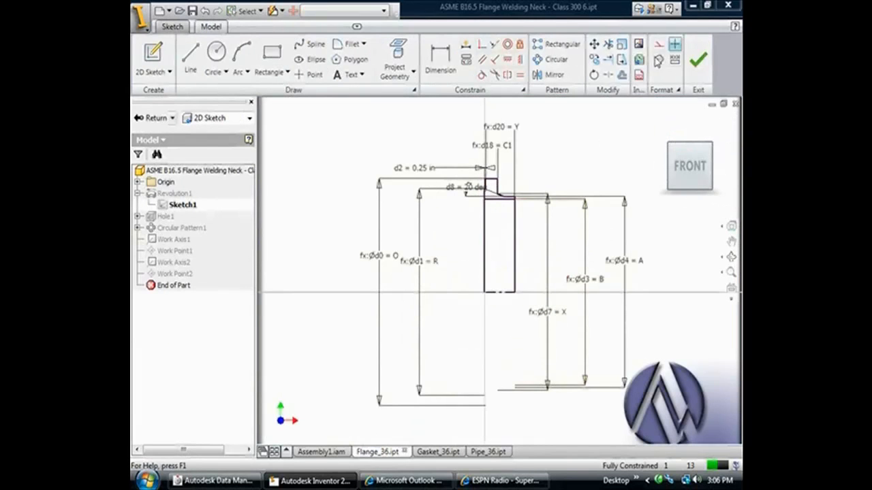
left_click(212, 27)
left_click(661, 60)
left_click(173, 104)
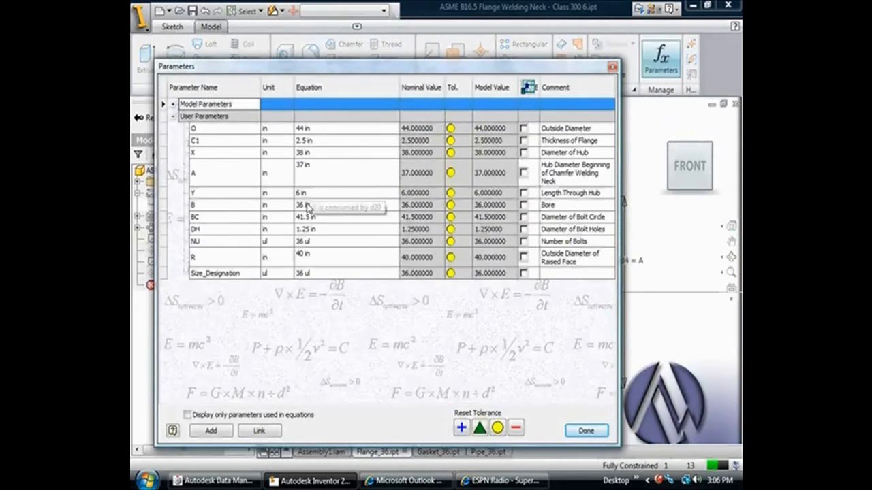
left_click(155, 118)
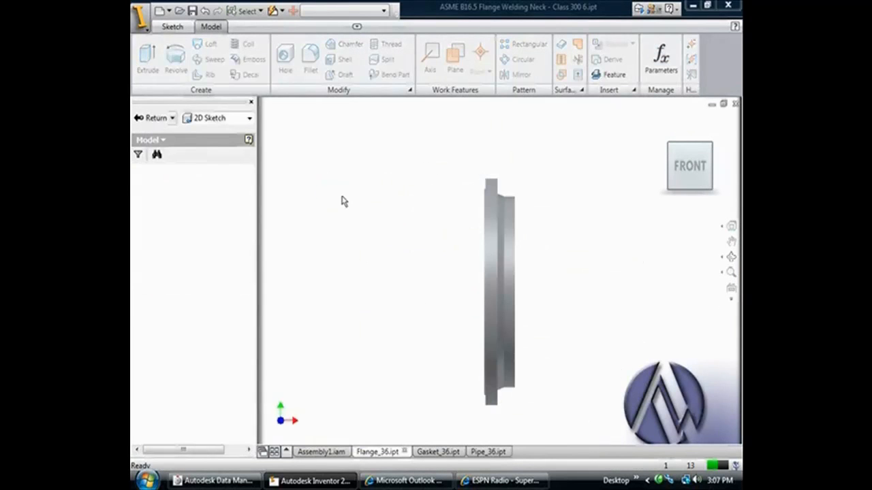
Author the Flange_36 part as a tube and pipe component, checking both of its connections.
left_click(259, 28)
left_click(604, 75)
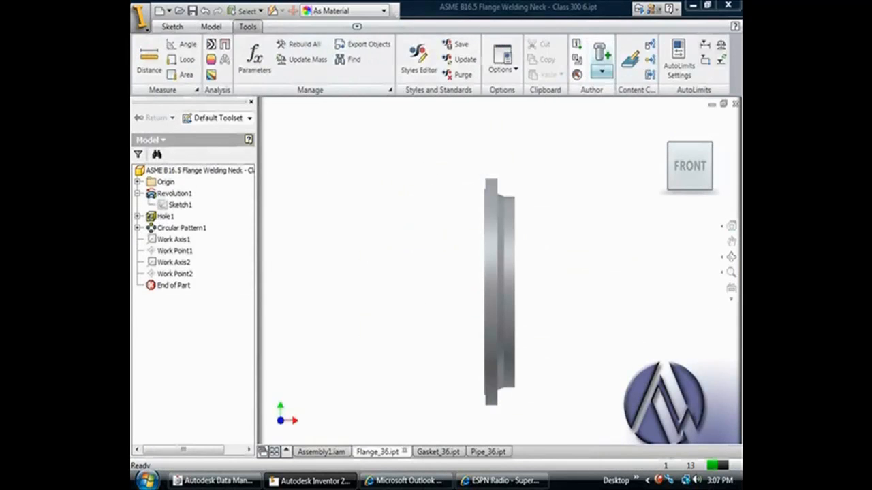
left_click(613, 122)
left_click(274, 101)
left_click(253, 101)
left_click_drag(349, 22, 383, 40)
left_click(440, 338)
Start publishing the flange to the Editable library in the Flanges category with NominalSize as the key column.
left_click(631, 58)
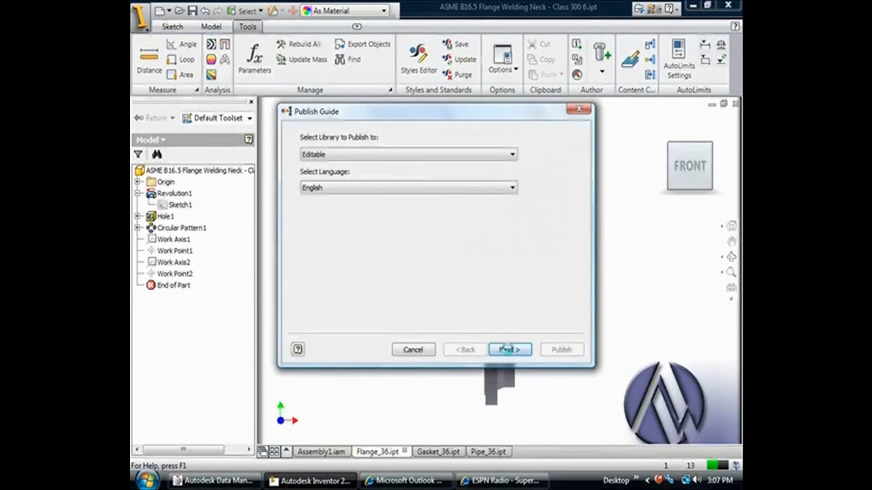
left_click(504, 349)
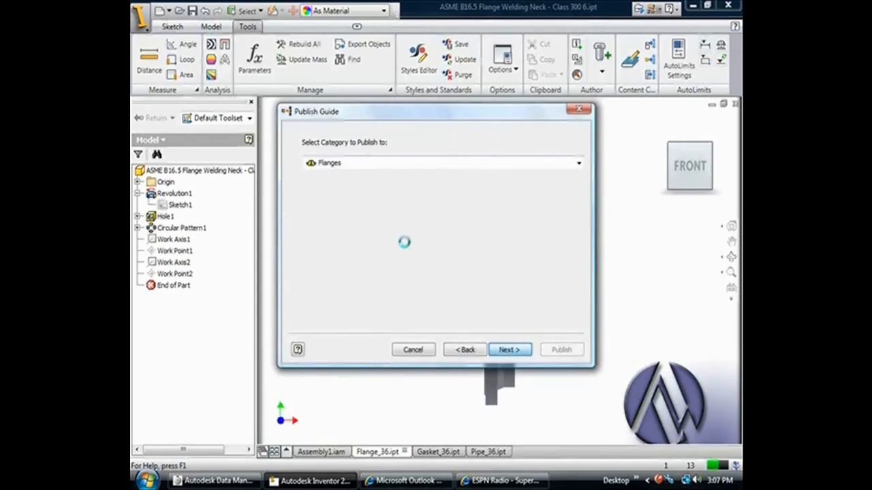
left_click(508, 349)
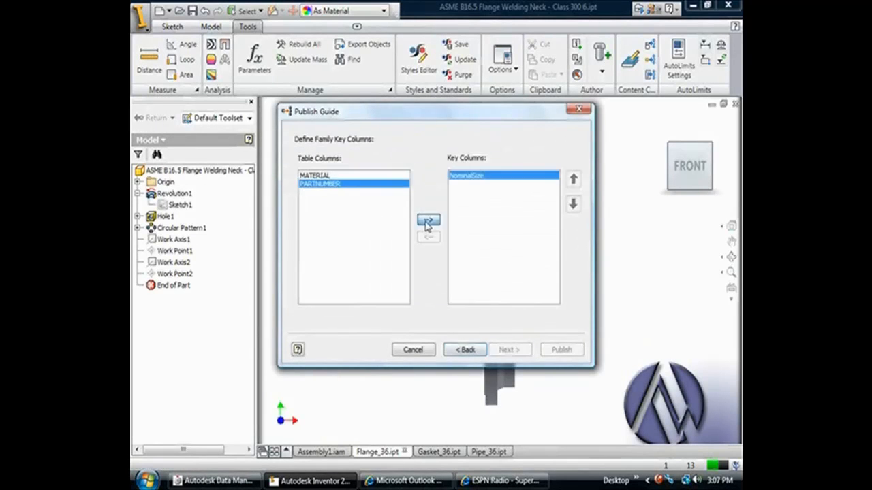
Set the flange family's name and description to 36inch_flange, publish it, and close the flange part.
type("36inch")
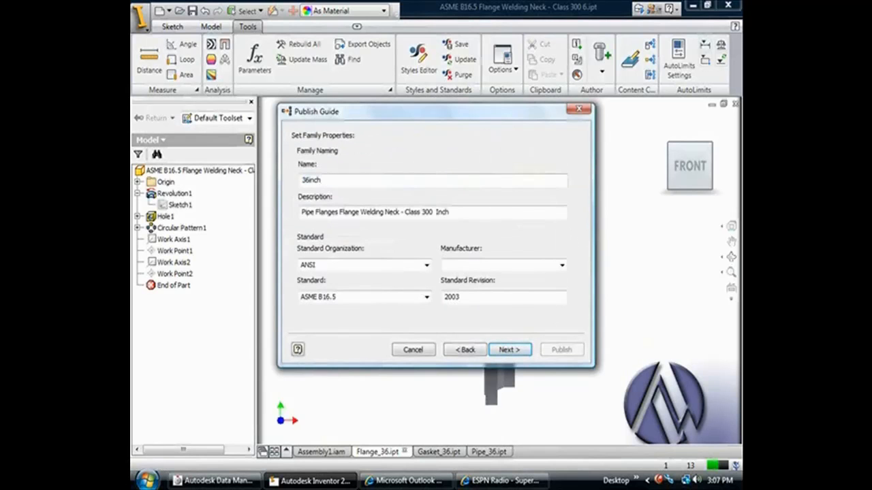
left_click_drag(349, 181, 297, 181)
key("ctrl+c")
left_click_drag(455, 213, 154, 207)
key("ctrl+v")
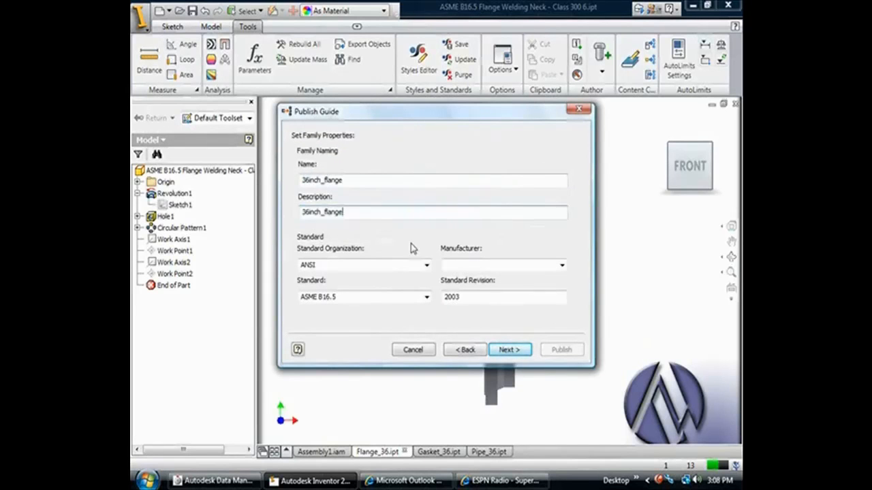
left_click(510, 349)
left_click(561, 350)
left_click(405, 451)
left_click(410, 262)
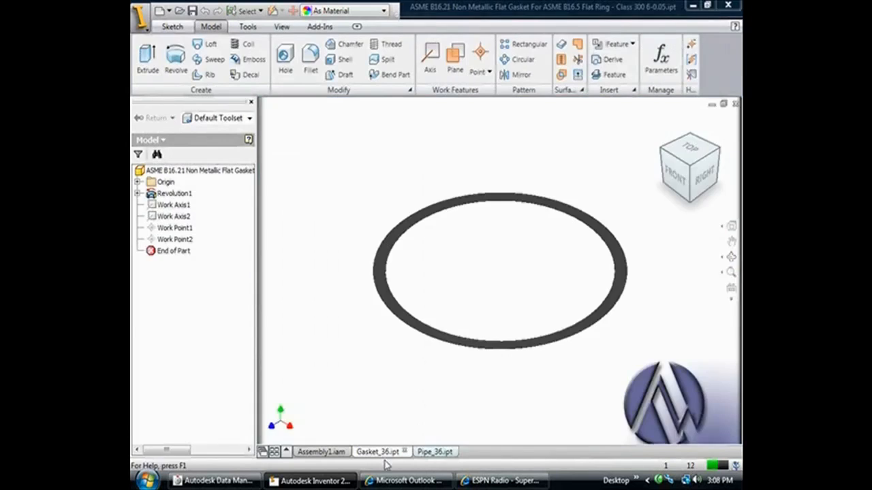
Open the sketch of the gasket's revolution face-on and spread out the OD and ID dimensions to examine them alongside the thickness.
right_click(167, 194)
left_click(214, 248)
left_click(691, 150)
left_click(690, 198)
scroll(503, 293, "down", 5)
left_click_drag(504, 196, 504, 123)
left_click_drag(504, 203, 505, 156)
right_click(471, 174)
left_click(608, 386)
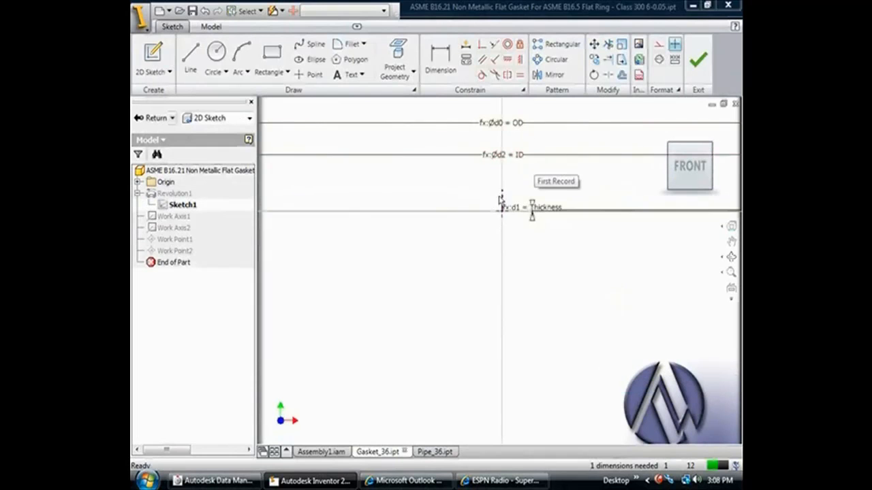
scroll(465, 197, "up", 5)
Review the gasket's ID, OD and Thickness user parameters and exit the sketch.
left_click(660, 61)
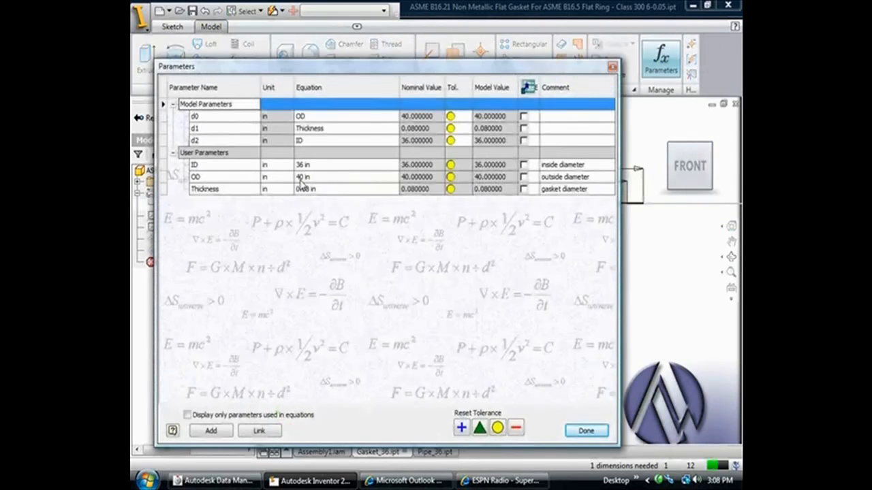
left_click(585, 430)
right_click(494, 247)
left_click(531, 196)
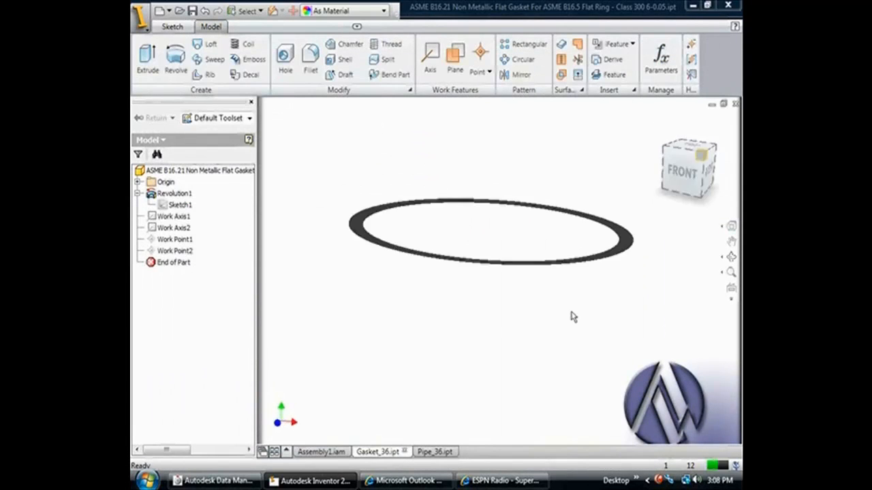
Author the gasket part as a tube and pipe gasket with two flanged connections at nominal size 36.
left_click(241, 28)
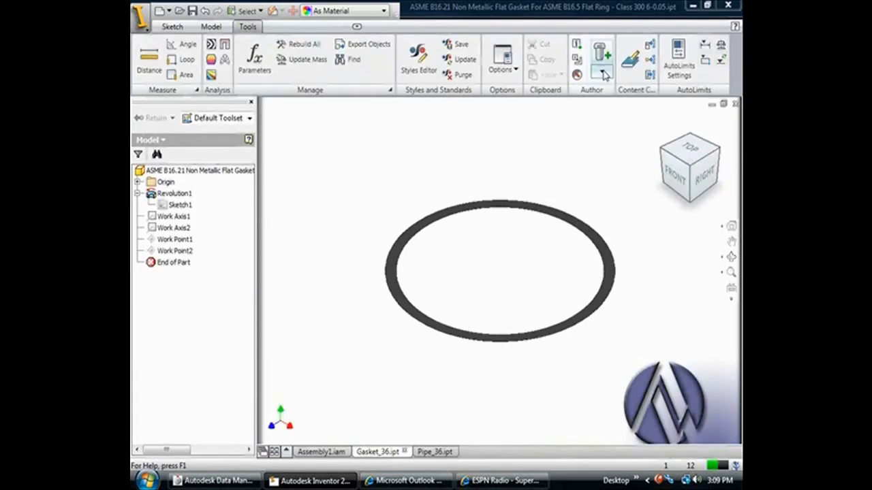
left_click(604, 73)
left_click(604, 164)
left_click(305, 117)
left_click_drag(354, 37, 346, 23)
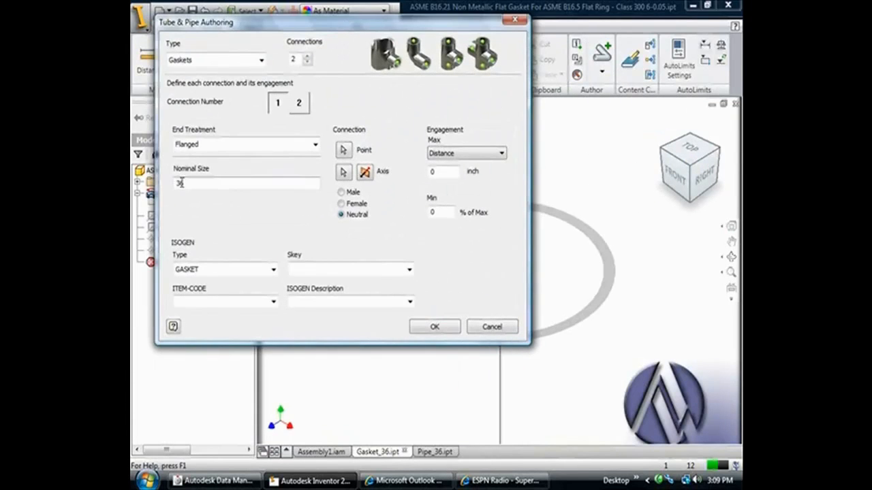
left_click(435, 327)
left_click(549, 280)
Start publishing the gasket to the Editable library in the Gaskets category with NominalSize as the key column.
left_click(649, 62)
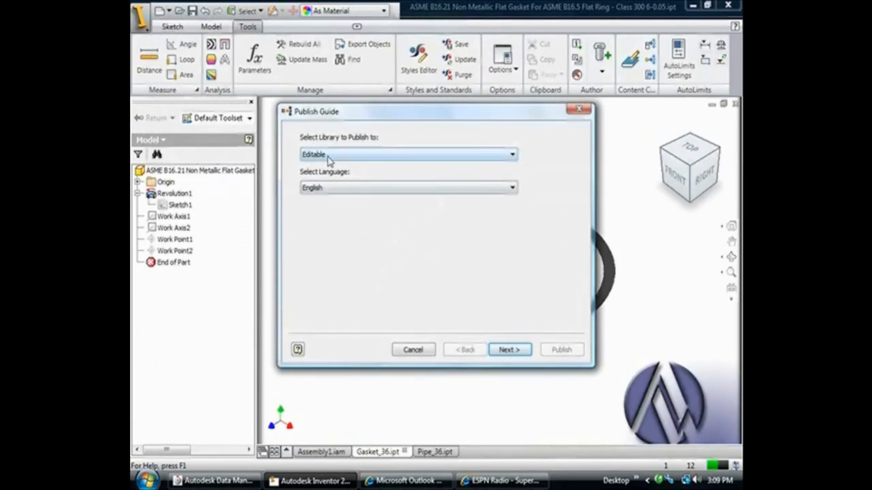
left_click(510, 353)
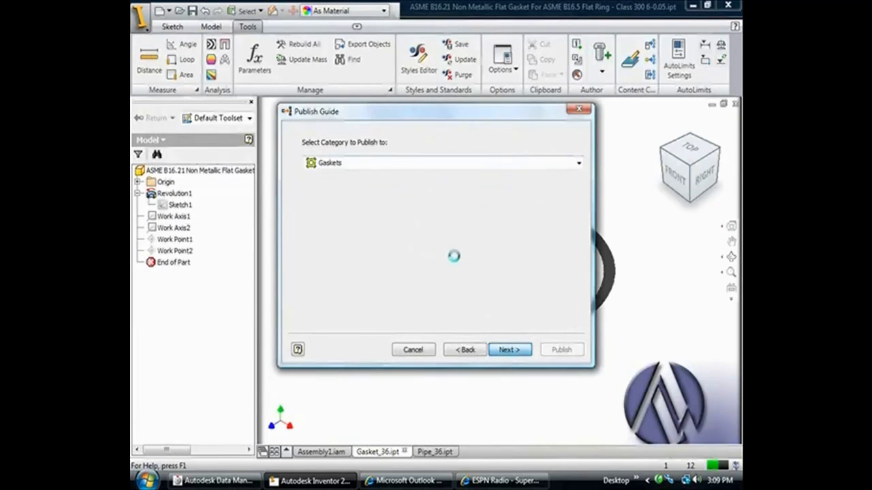
left_click(509, 350)
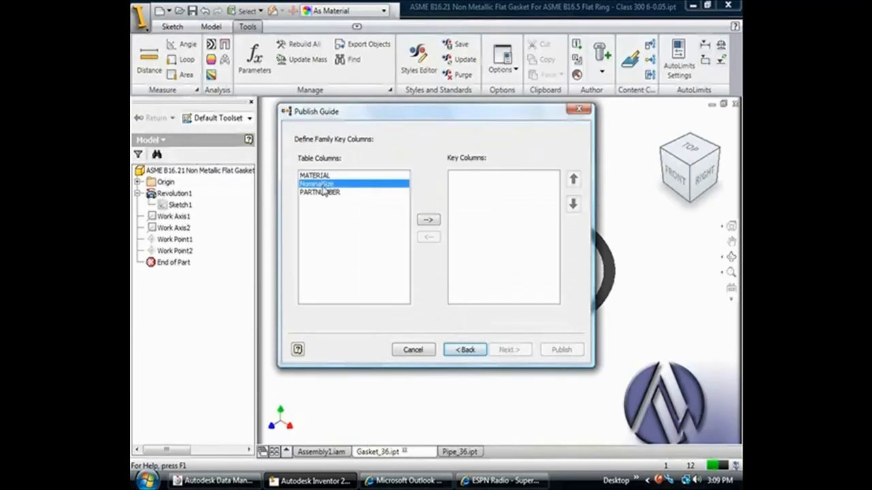
Set the gasket family's name and description to 36inch_gasket and publish it to the library.
type("36inc")
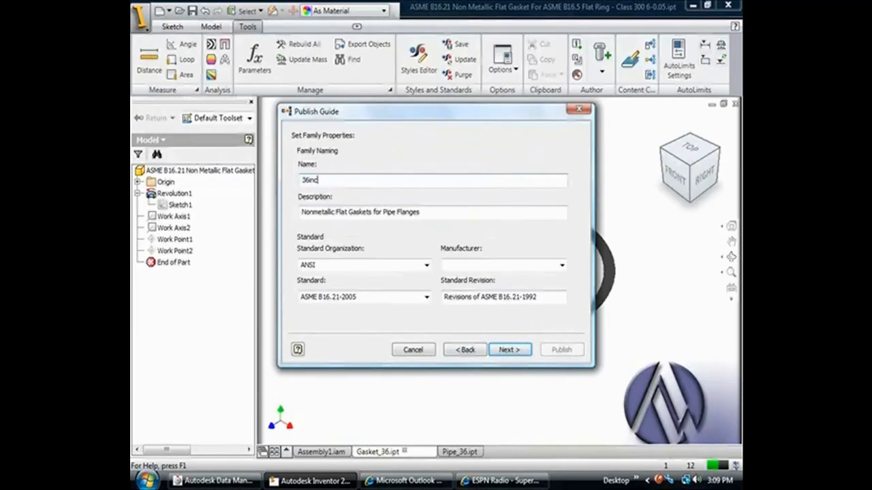
key("shift+Home")
key("ctrl+c")
key("Tab")
key("ctrl+v")
key("shift+End")
key("Delete")
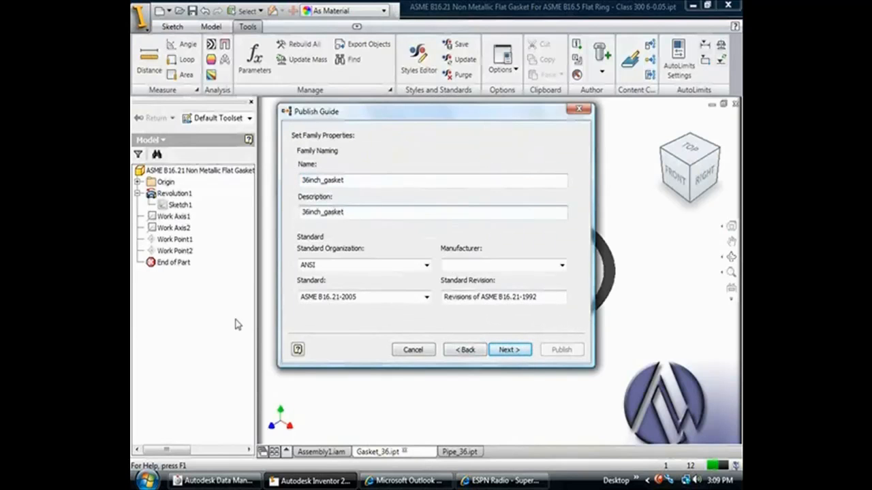
left_click(515, 351)
left_click(561, 349)
left_click(471, 279)
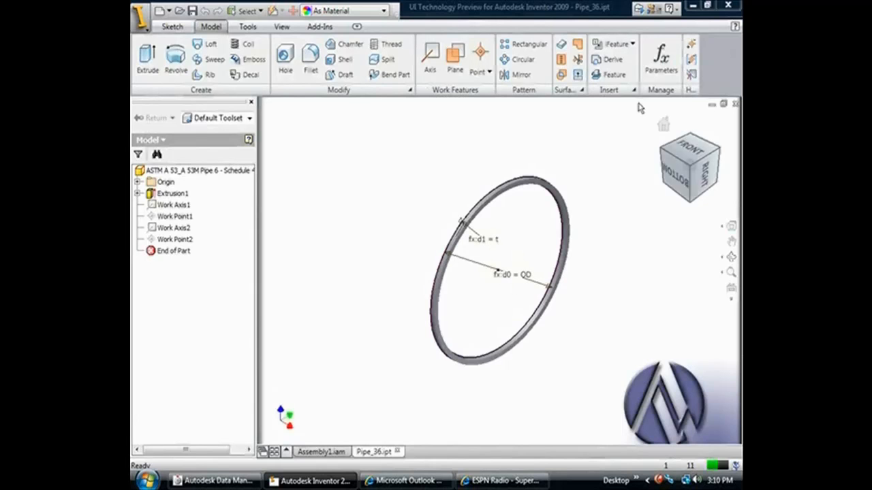
Review the pipe part's parameters and create an iPart table from them with PL as a custom parameter column.
left_click(656, 72)
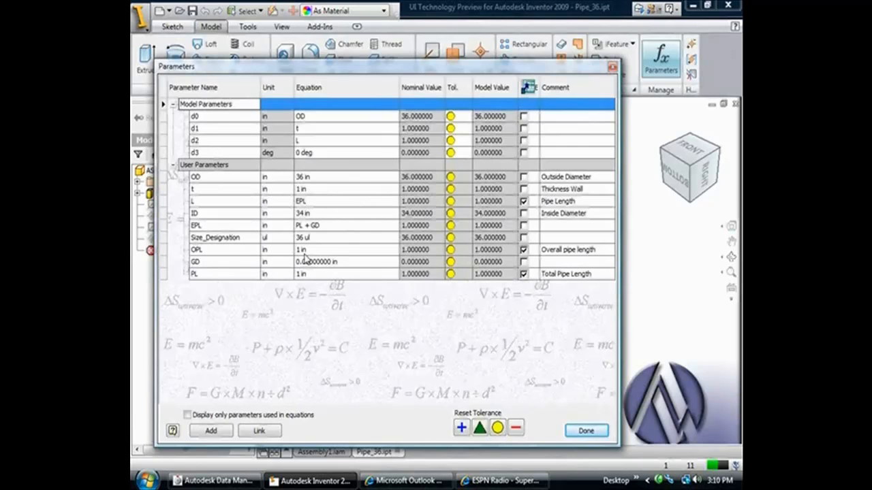
left_click(585, 431)
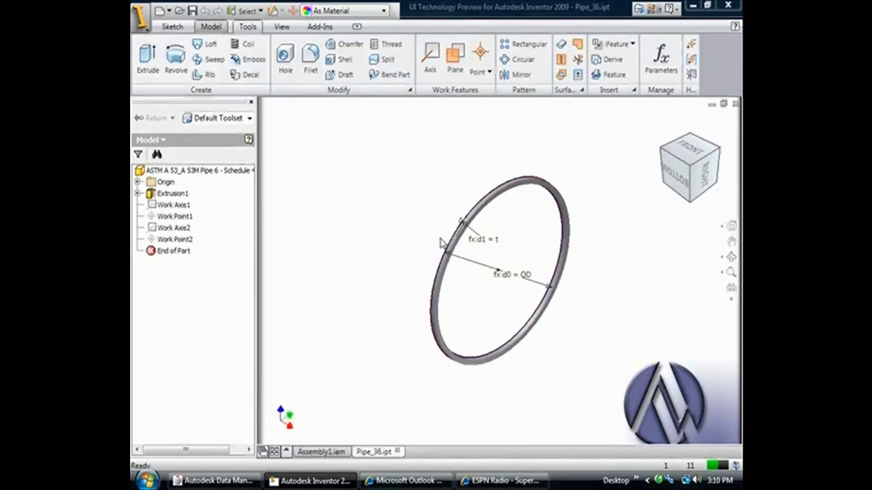
left_click(577, 46)
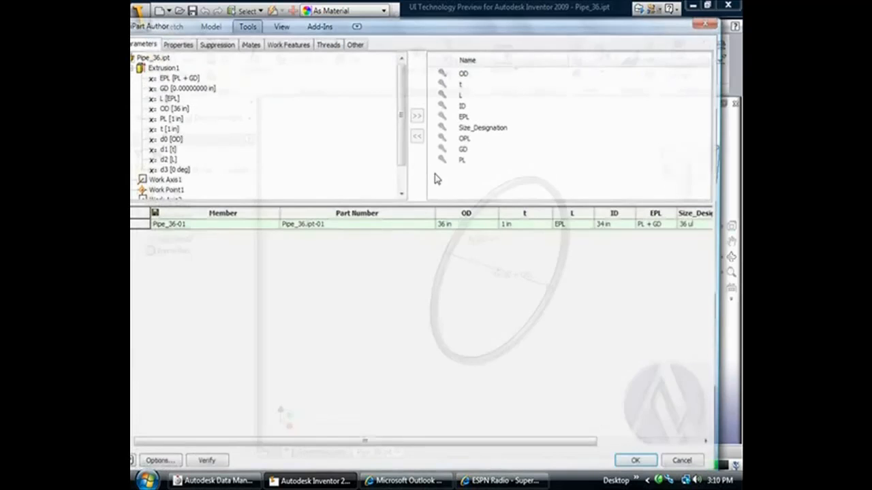
left_click(641, 446)
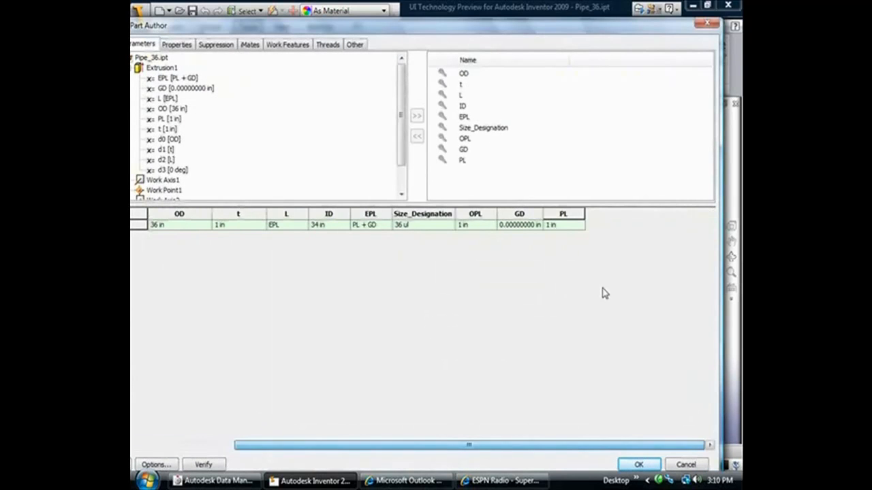
left_click(564, 215)
right_click(564, 215)
left_click(579, 243)
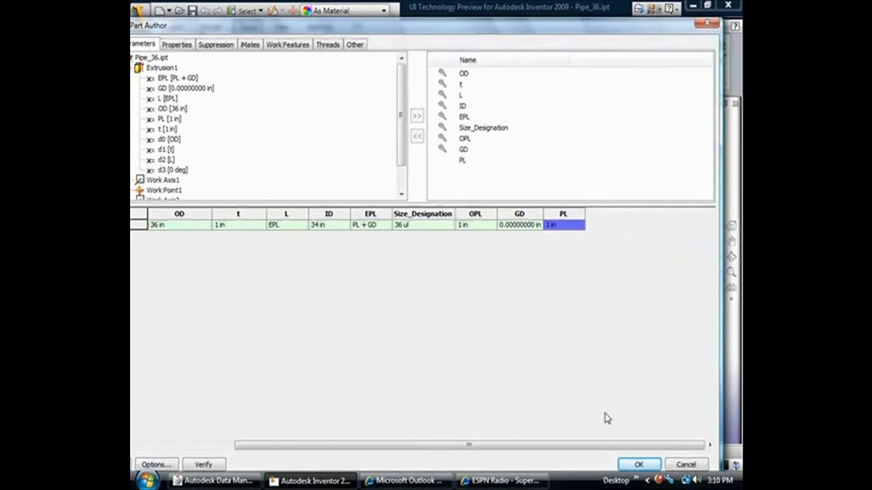
left_click(637, 464)
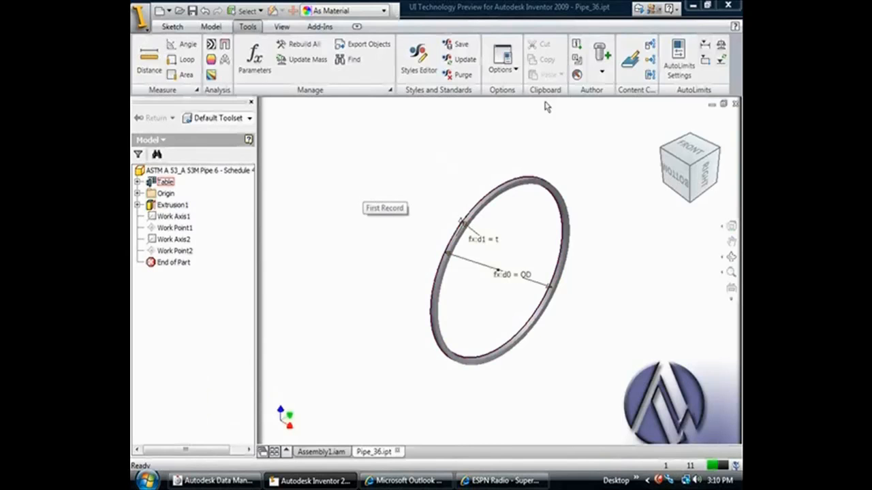
Start tube and pipe authoring of the part as type Pipes with the Welded end treatment.
left_click(601, 71)
left_click(630, 120)
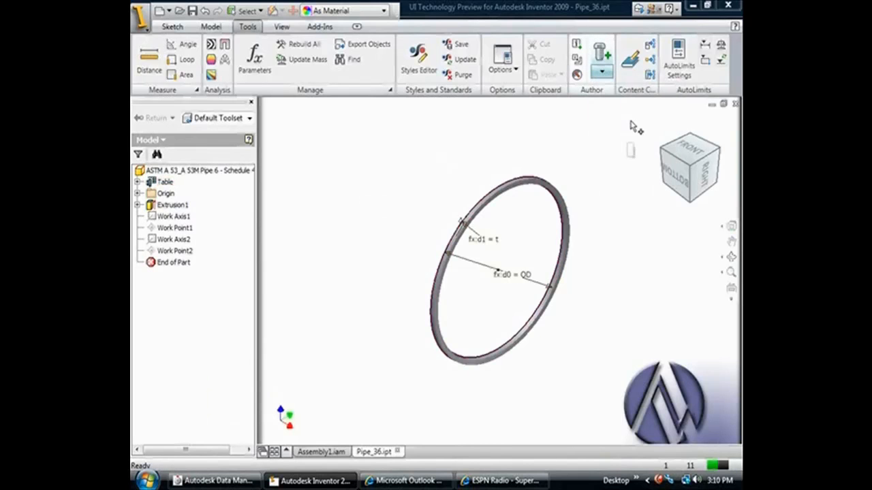
left_click(215, 66)
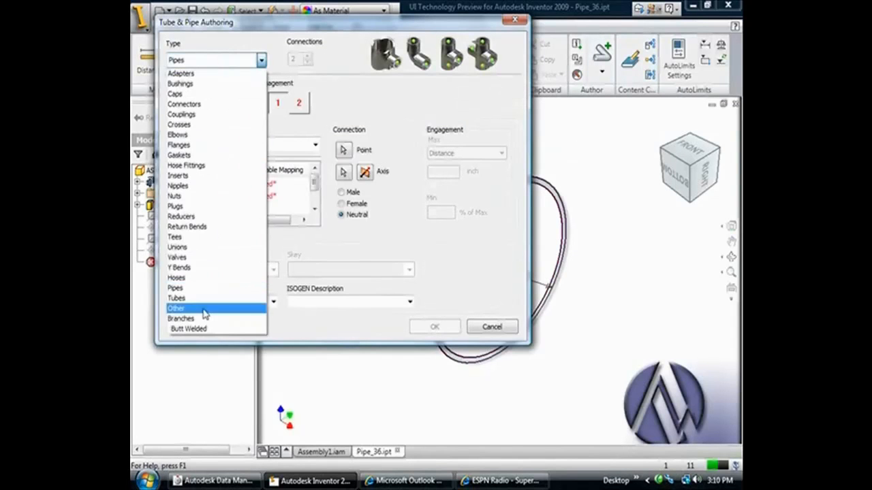
left_click(194, 289)
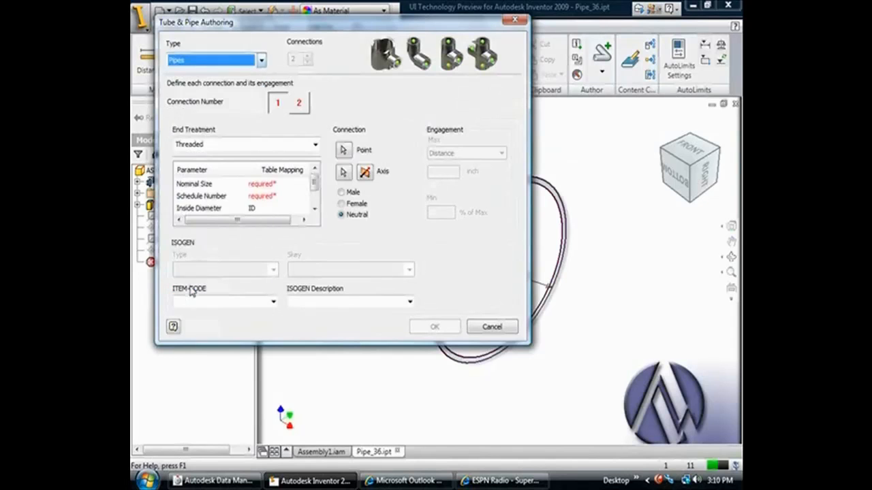
left_click(282, 144)
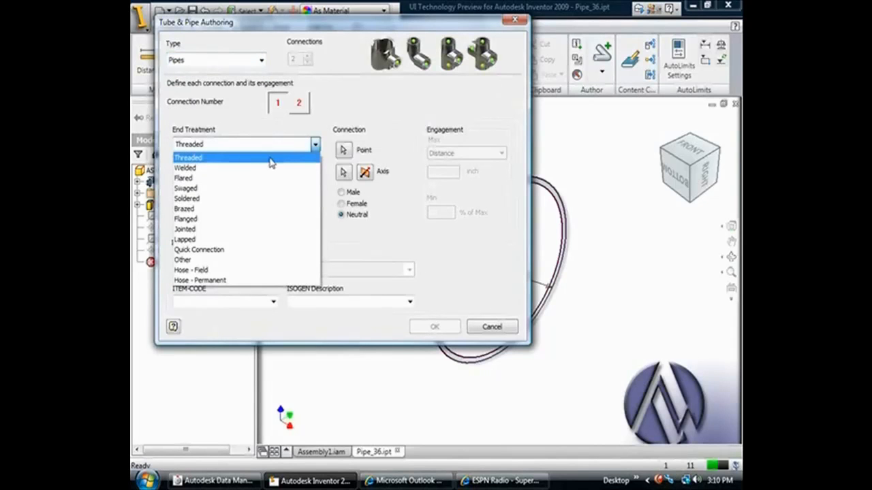
left_click(265, 169)
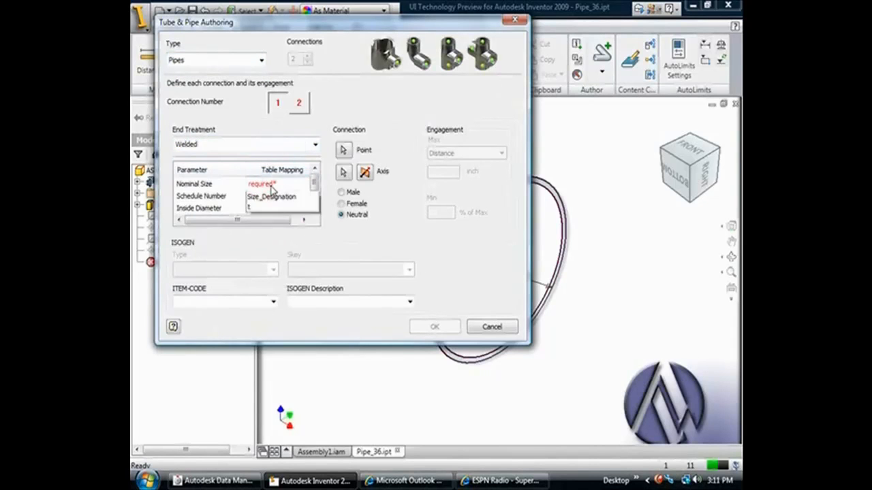
Map the pipe's Nominal Size to OD and Schedule Number to ID, and complete the authoring.
left_click(271, 190)
left_click(267, 250)
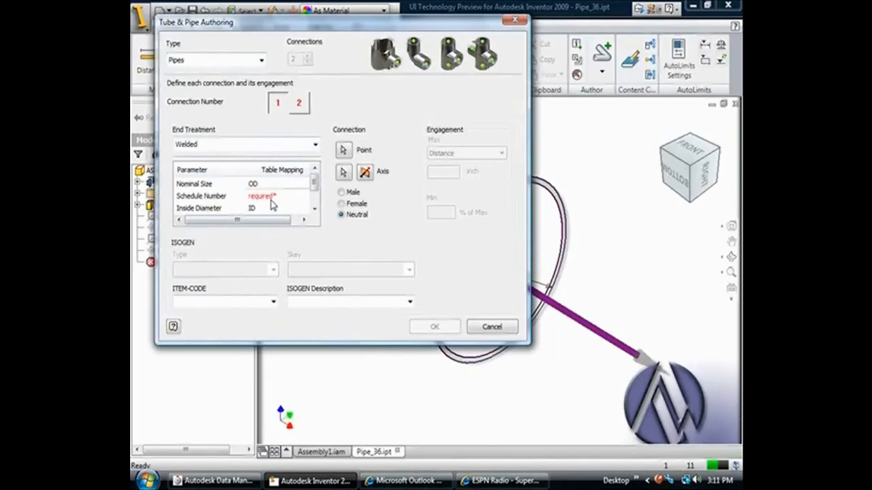
left_click(271, 200)
left_click(266, 230)
scroll(266, 198, "down", 2)
scroll(262, 140, "up", 1)
left_click(436, 327)
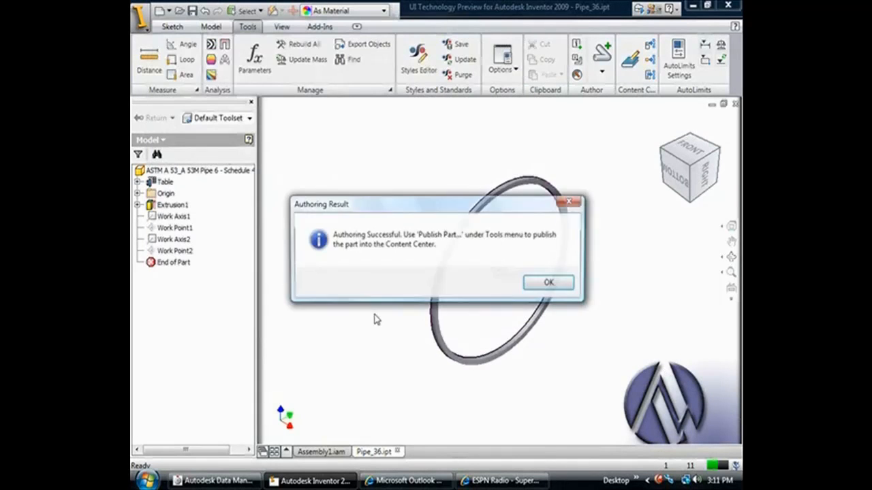
left_click(548, 283)
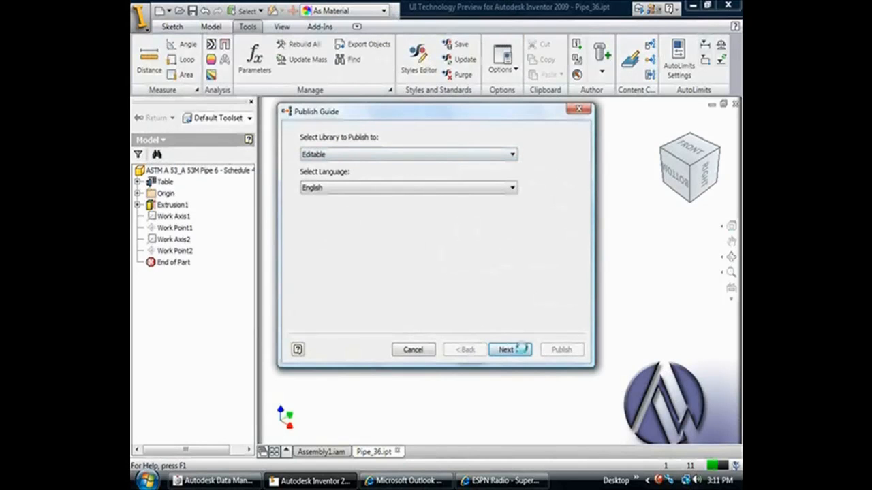
Publish the pipe to the Editable library with 36inch_pipe as its family name and description.
left_click(521, 349)
left_click(509, 349)
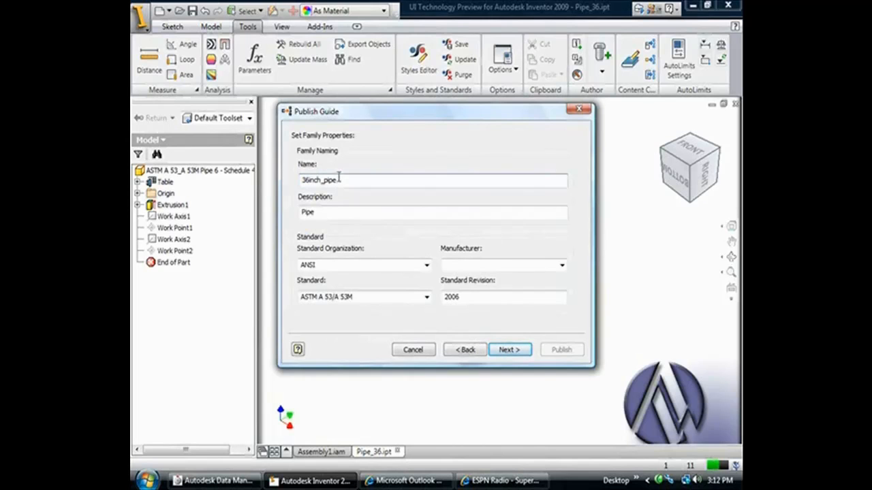
key("Tab")
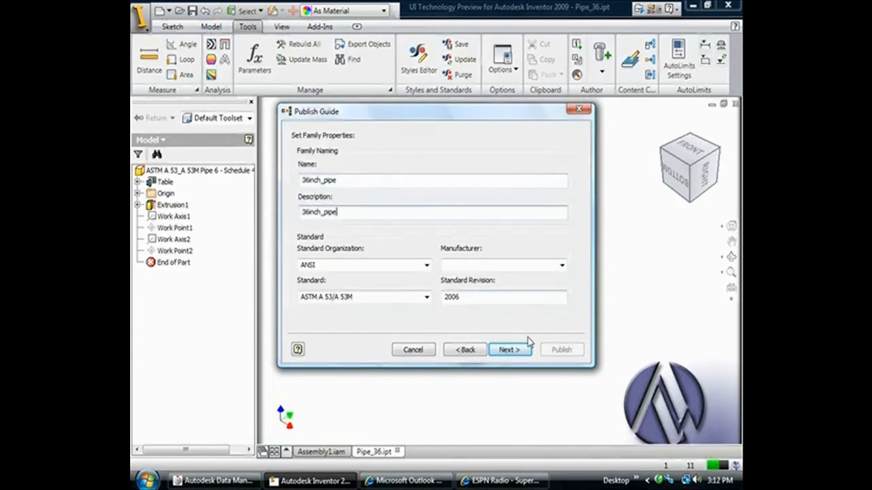
left_click(512, 350)
left_click(560, 350)
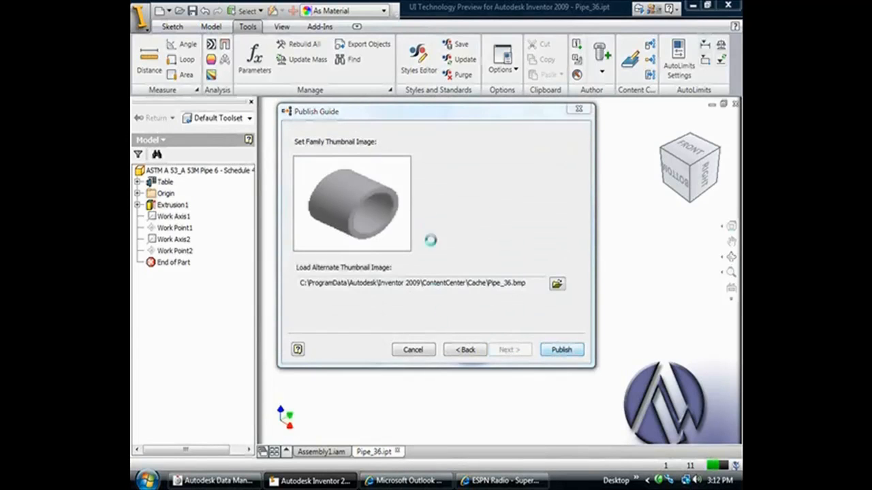
left_click(471, 279)
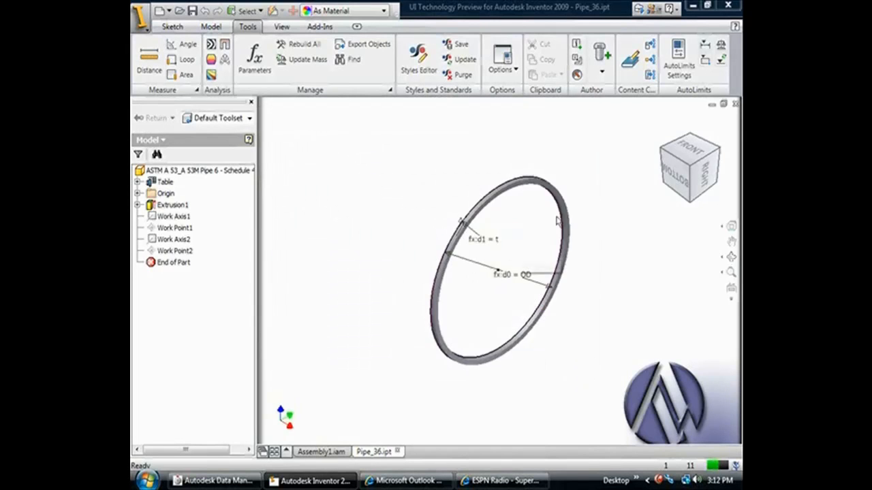
Close the pipe part and switch to the Assembly1.iam pipe run assembly.
left_click(735, 104)
left_click(341, 265)
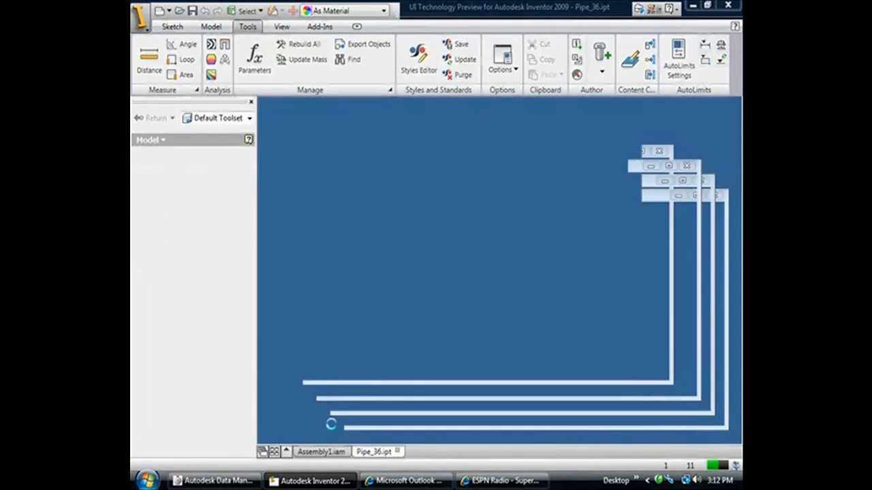
left_click(320, 451)
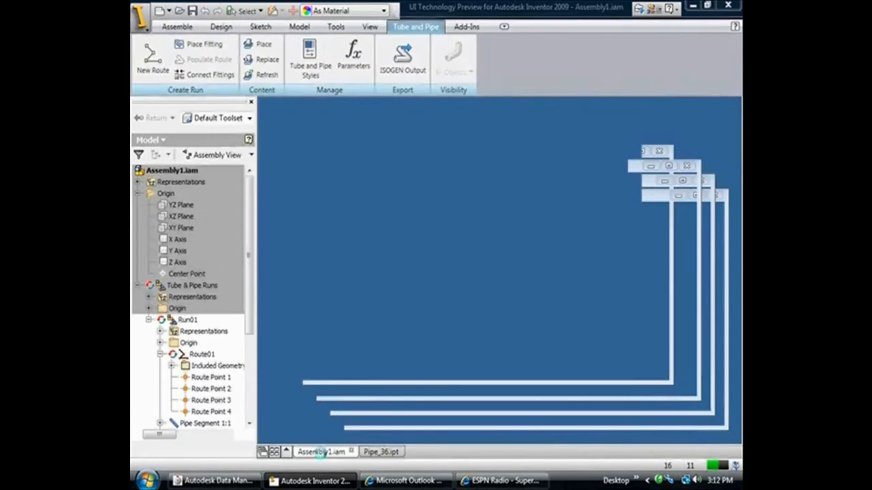
Begin a tube and pipe style named 36inch based on the copied ASTM A 53/A 53M Butt Welded/Flanged Steel Pipe style.
left_click(310, 60)
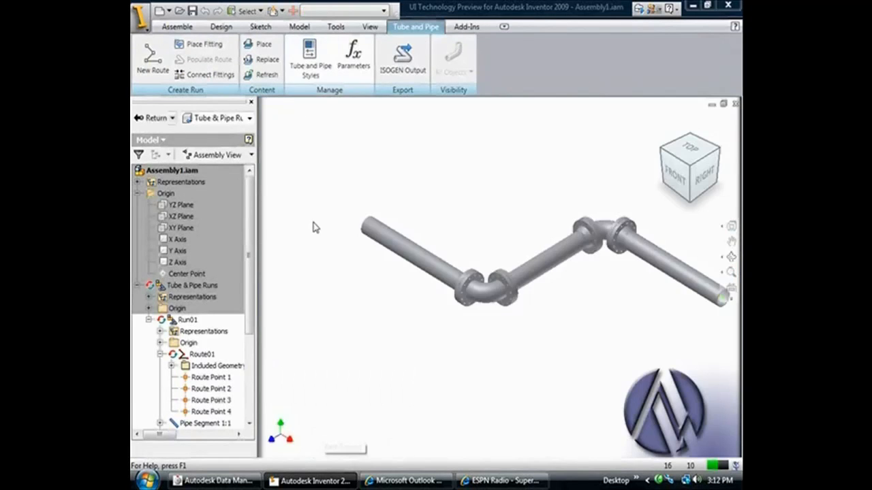
left_click(327, 157)
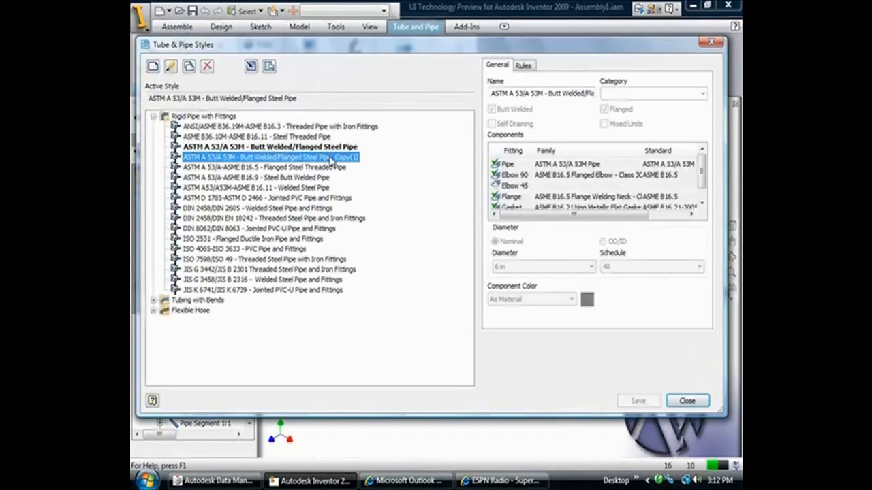
right_click(339, 158)
left_click(351, 197)
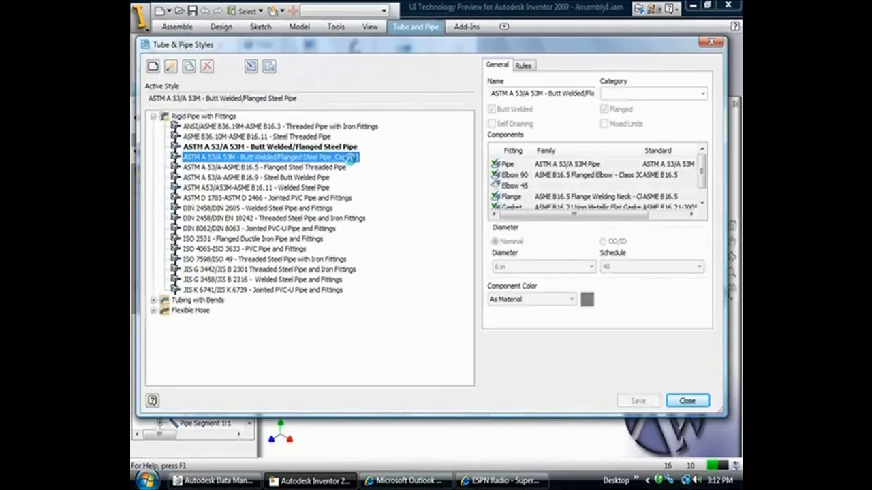
left_click_drag(492, 96, 627, 95)
type("36inch")
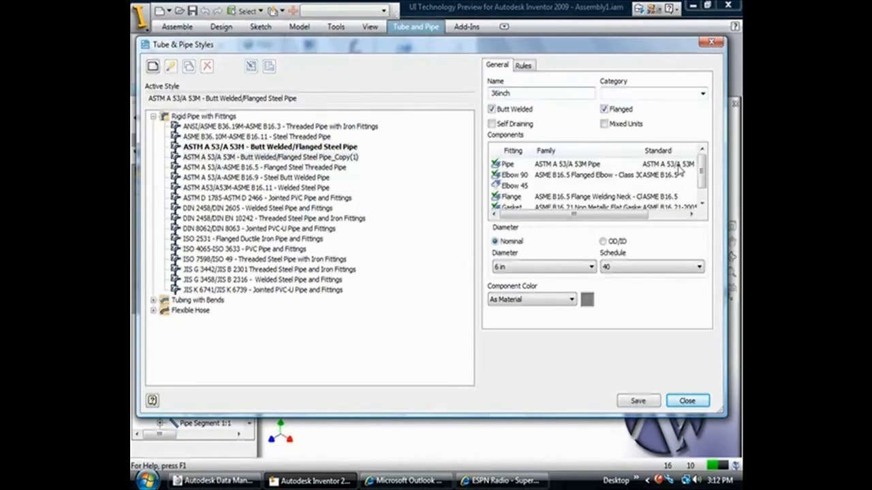
Clear the standard families assigned to the 36inch style's 90-degree elbow, flange and gasket components.
right_click(594, 176)
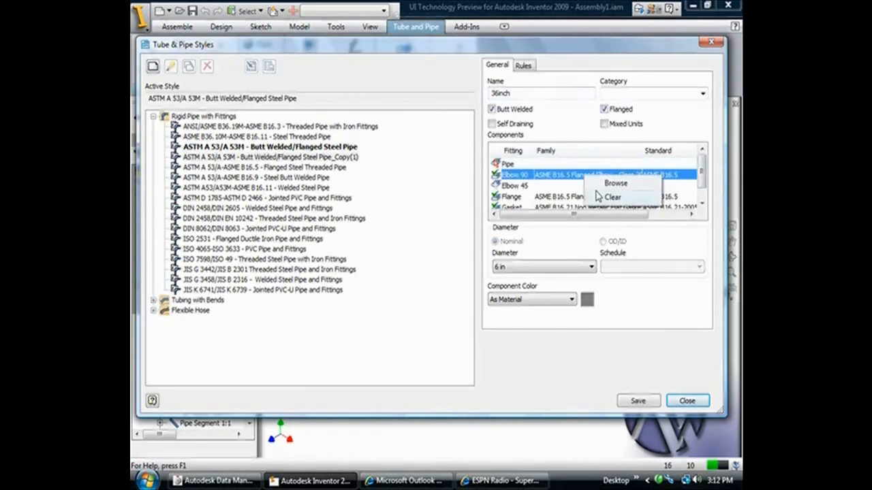
left_click(613, 197)
right_click(587, 197)
left_click(610, 218)
right_click(586, 207)
left_click(605, 228)
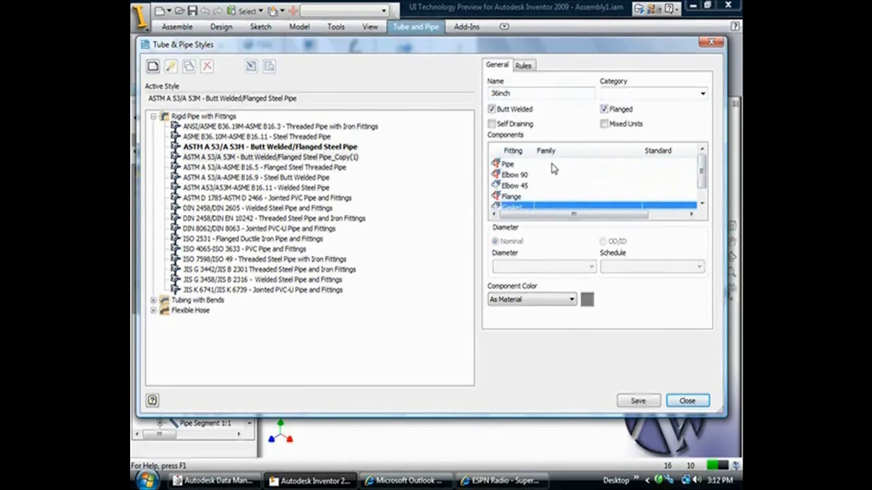
Assign 36inch_pipe as the style's pipe and 36inch_90degree_elbow as its 90-degree elbow.
double_click(549, 166)
double_click(304, 93)
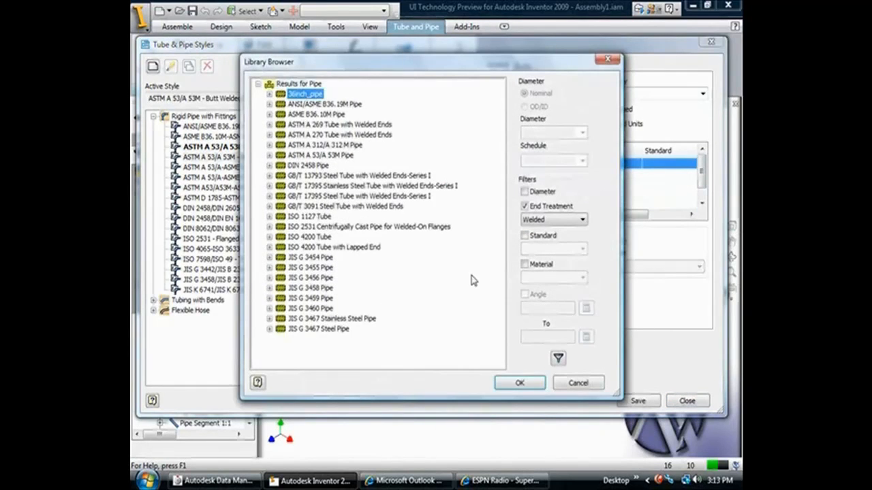
double_click(541, 176)
left_click(320, 93)
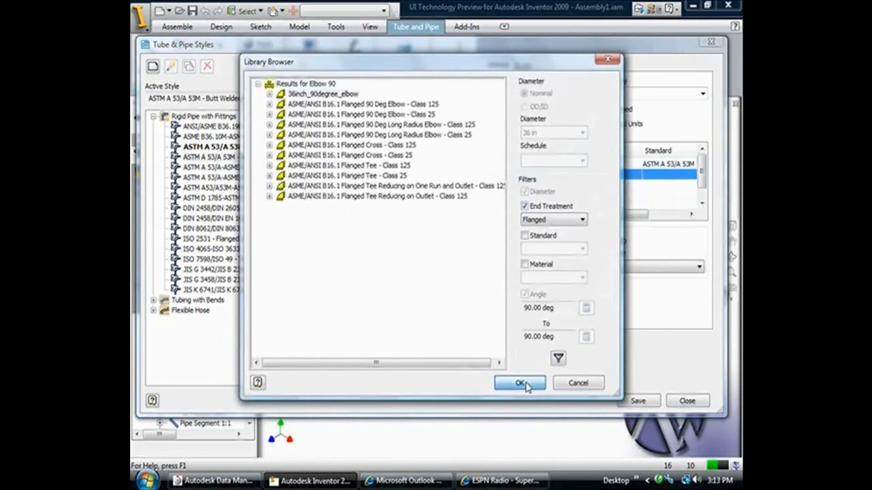
left_click(519, 383)
Assign 36inch_flange as the style's flange and 36inch_gasket as its gasket.
double_click(542, 198)
left_click(308, 93)
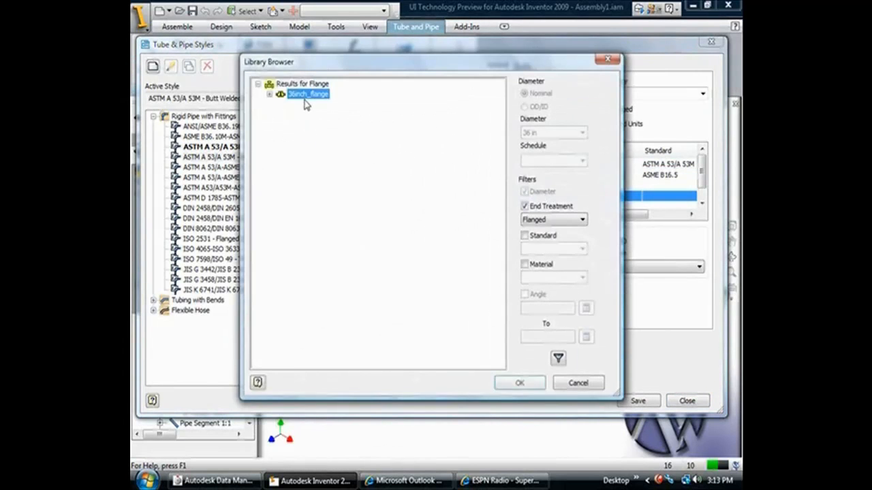
left_click(519, 382)
double_click(545, 205)
left_click(308, 93)
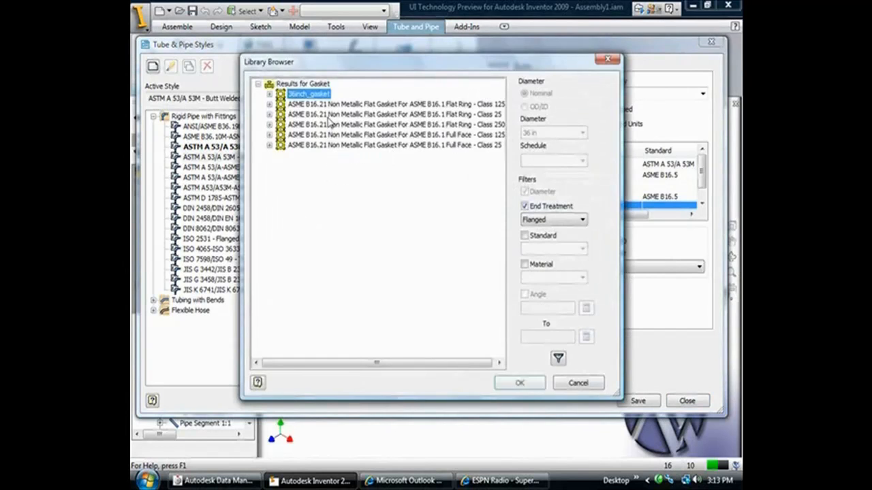
left_click(519, 382)
Set the style's segment length rules to a 3 in minimum and a 400 in maximum, and return to its general settings.
left_click(522, 64)
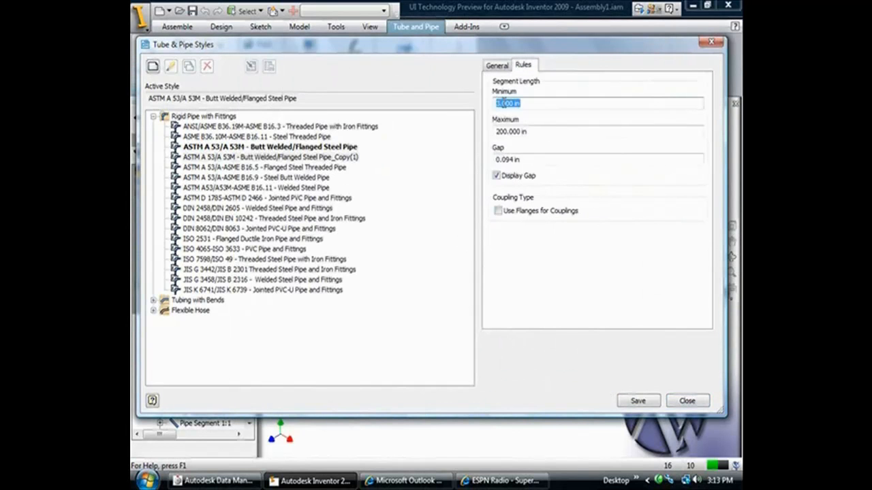
type("3")
key("Tab")
type("400")
left_click(498, 67)
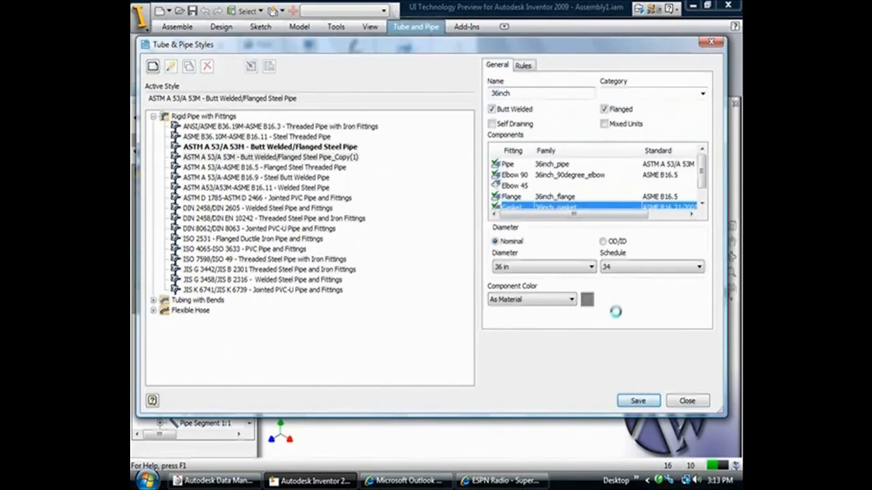
Close the style settings, open Route01 for editing and set all three of its segment dimensions to 120.
left_click(674, 403)
double_click(202, 355)
double_click(404, 242)
type("120")
key("Return")
double_click(576, 298)
type("120")
key("Return")
double_click(590, 241)
type("12")
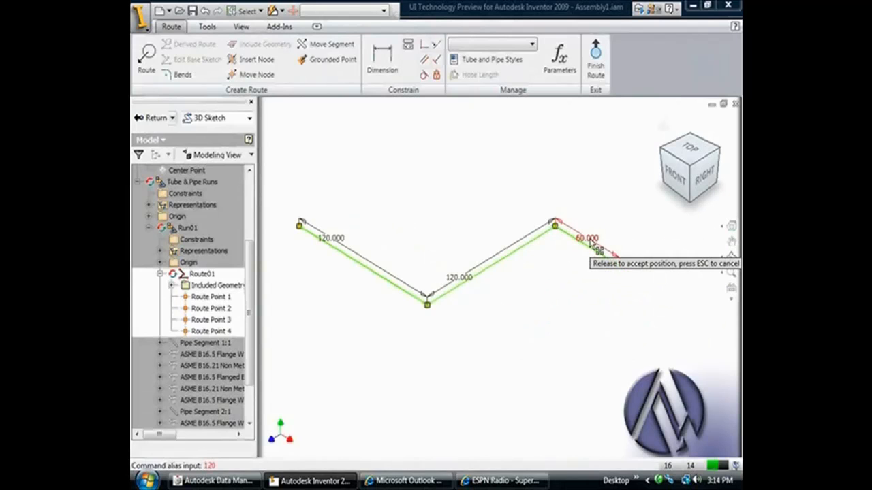
type("120")
key("Return")
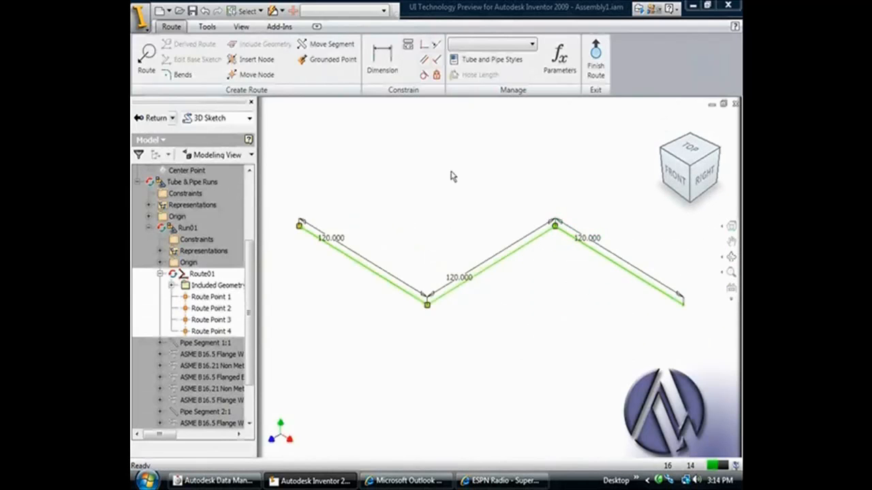
Make 36inch the active tube and pipe style for the route and finish editing the route.
left_click(490, 59)
left_click(193, 126)
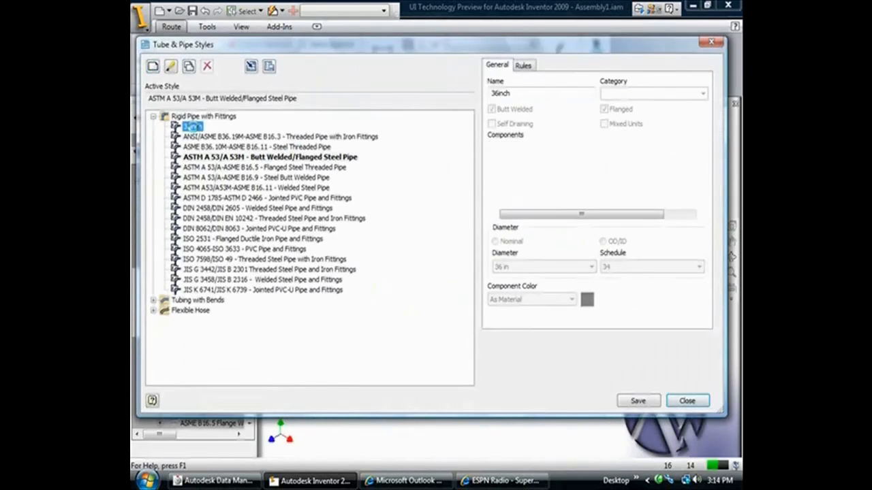
right_click(194, 127)
left_click(224, 134)
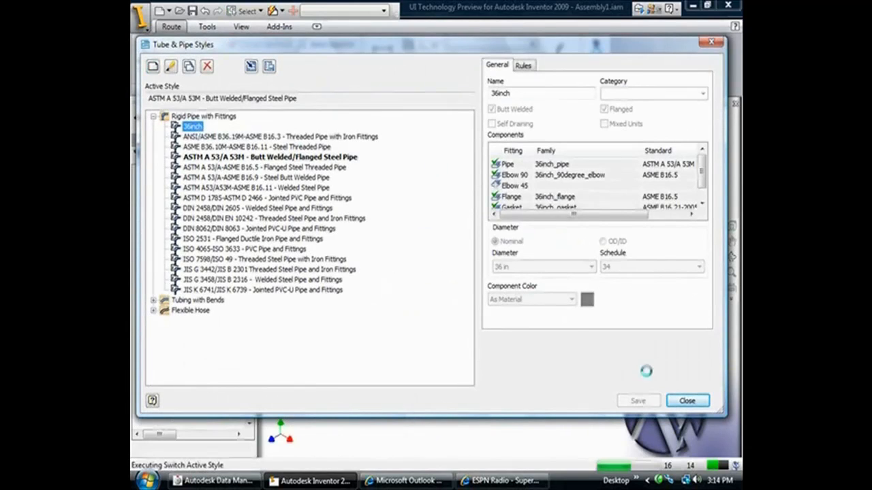
left_click(687, 400)
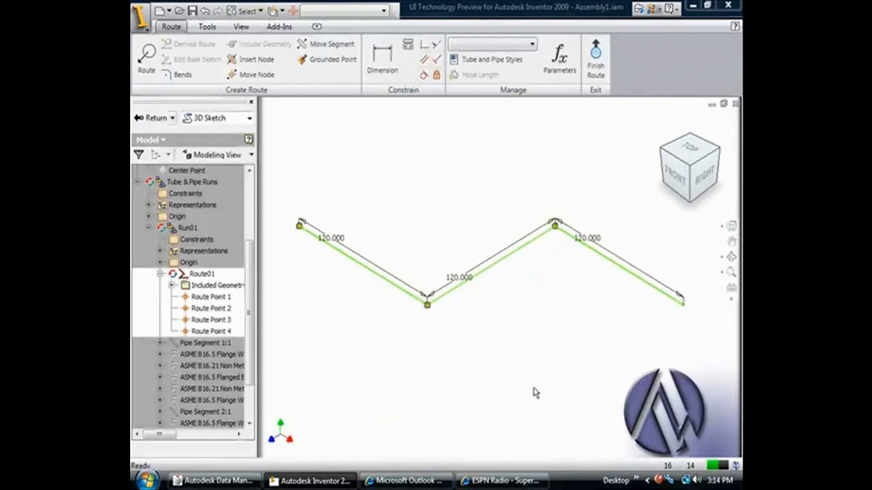
right_click(380, 183)
left_click(399, 208)
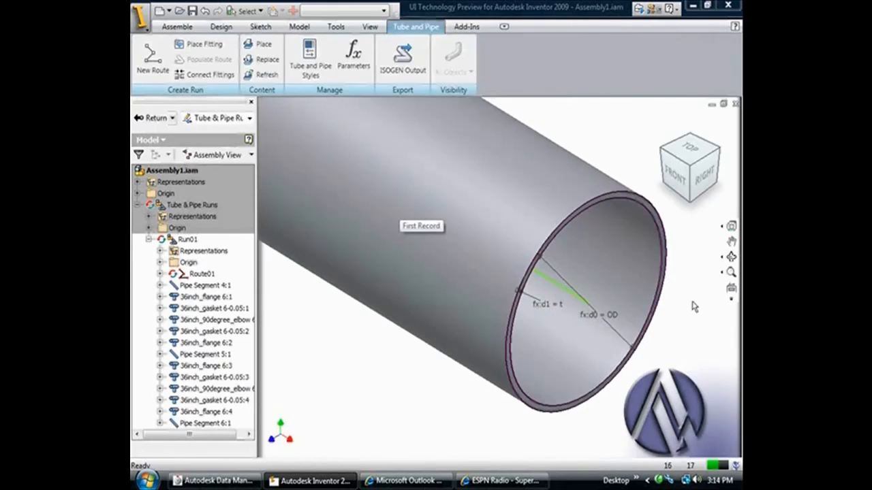
Measure the outer diameter at the open end of the last pipe segment.
right_click(694, 307)
mouse_move(656, 242)
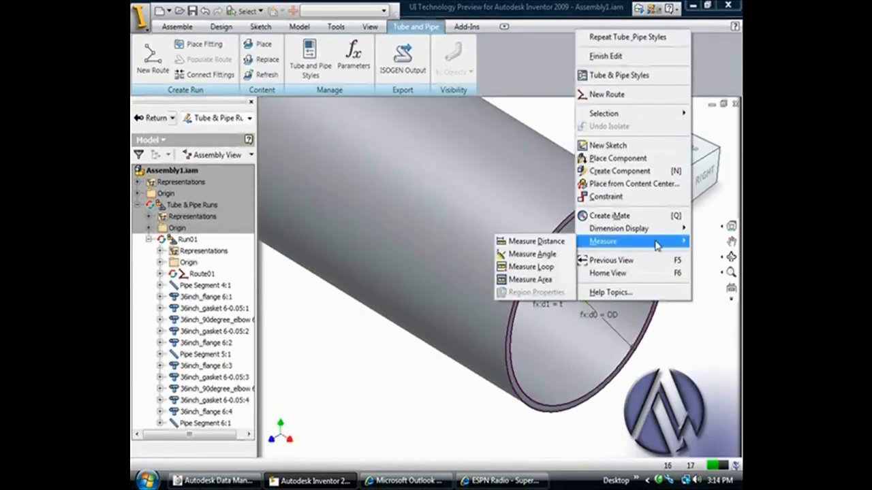
left_click(530, 242)
left_click(540, 254)
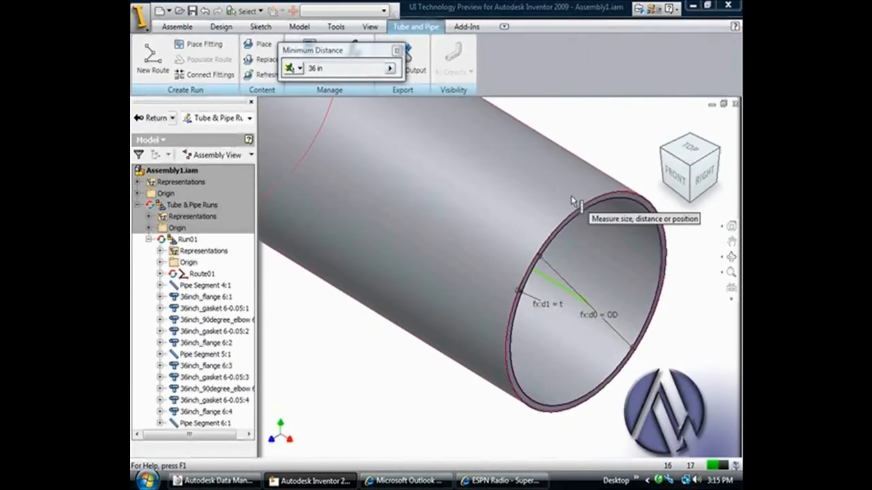
left_click(396, 51)
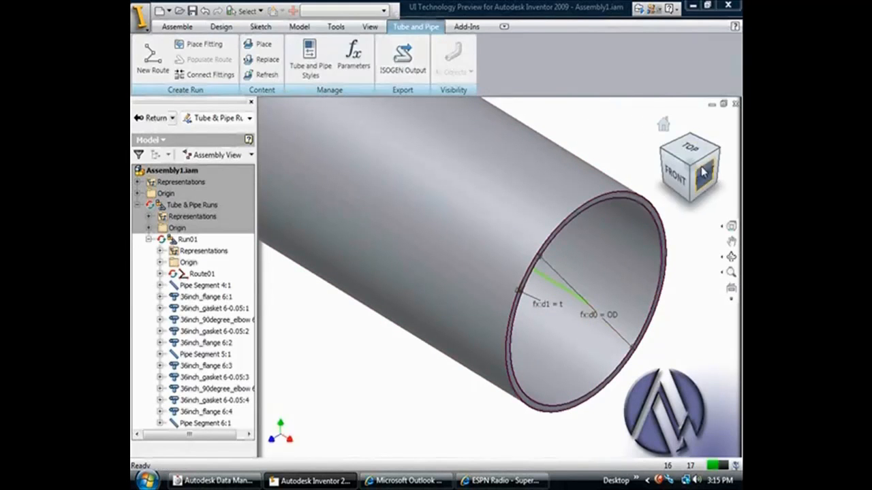
Finish editing the pipe run to return to the top-level assembly, and save the assembly.
scroll(436, 409, "up", 5)
right_click(375, 287)
left_click(402, 41)
left_click(193, 10)
left_click(500, 195)
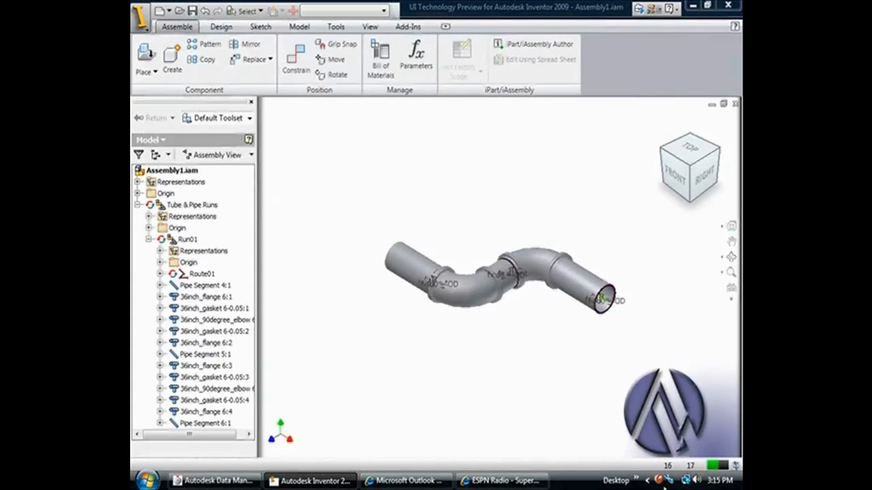